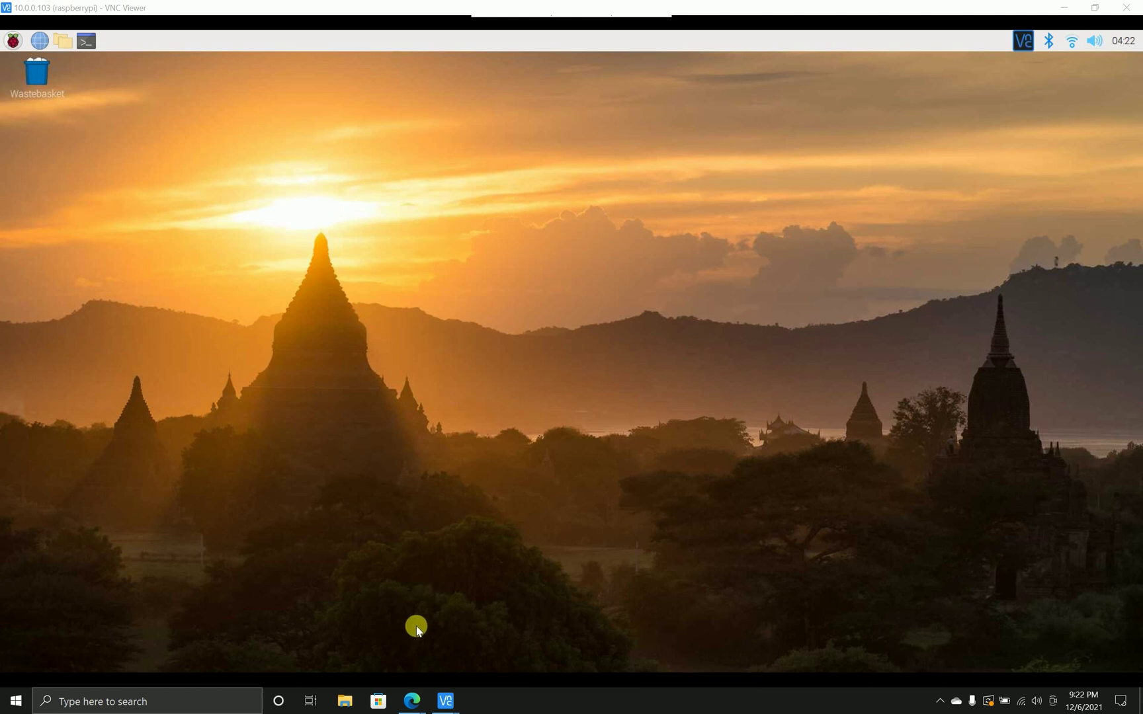
In Edge, review the Dhrystone Benchmark Results page and its Raspberry_Pi_Benchmarks.zip link, selecting its URL.
mouse_move(411, 701)
left_click(499, 623)
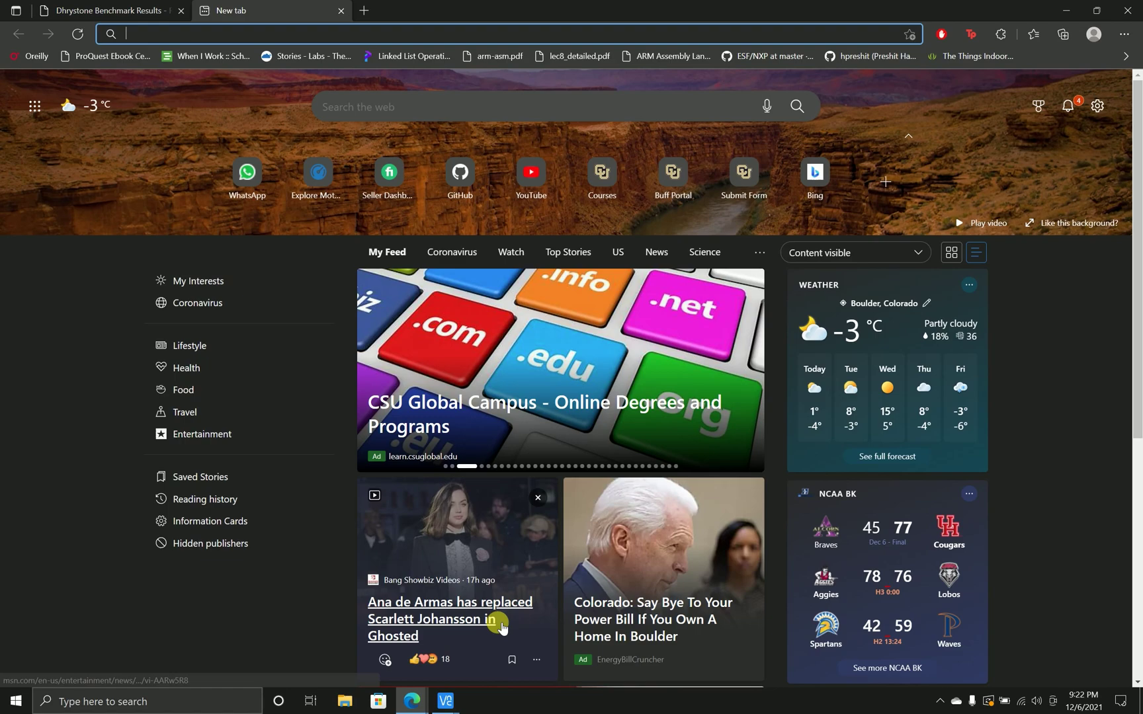
left_click(109, 10)
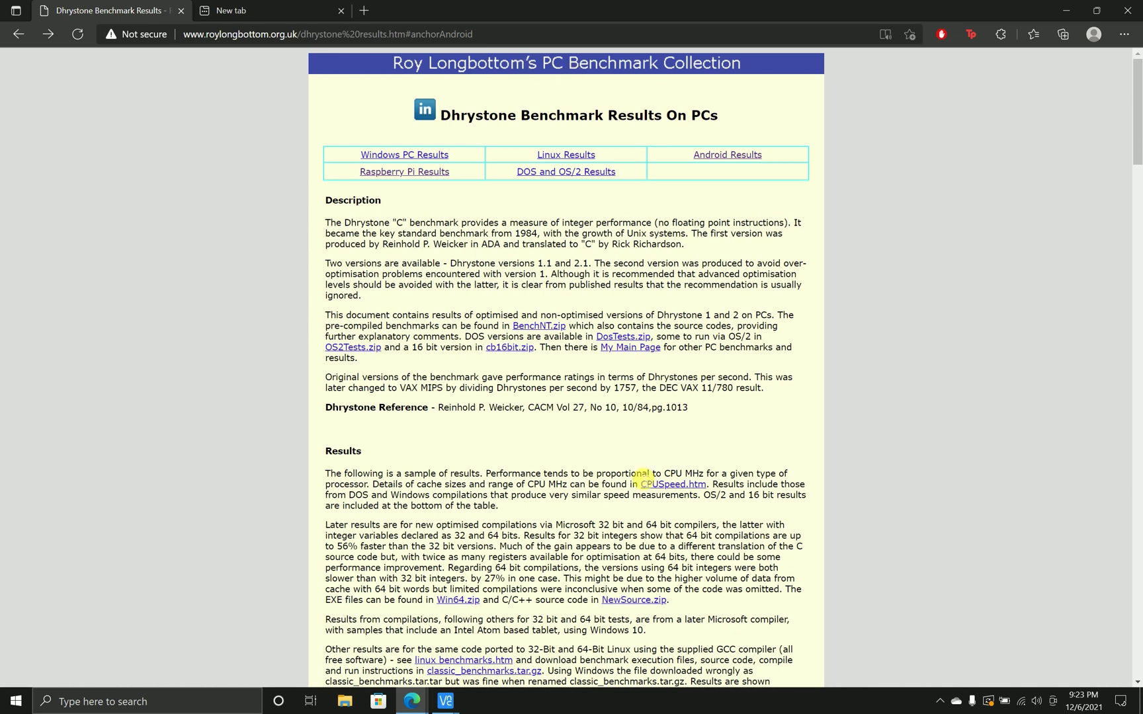
scroll(641, 475, "down", 5)
scroll(641, 475, "down", 3)
scroll(641, 475, "down", 5)
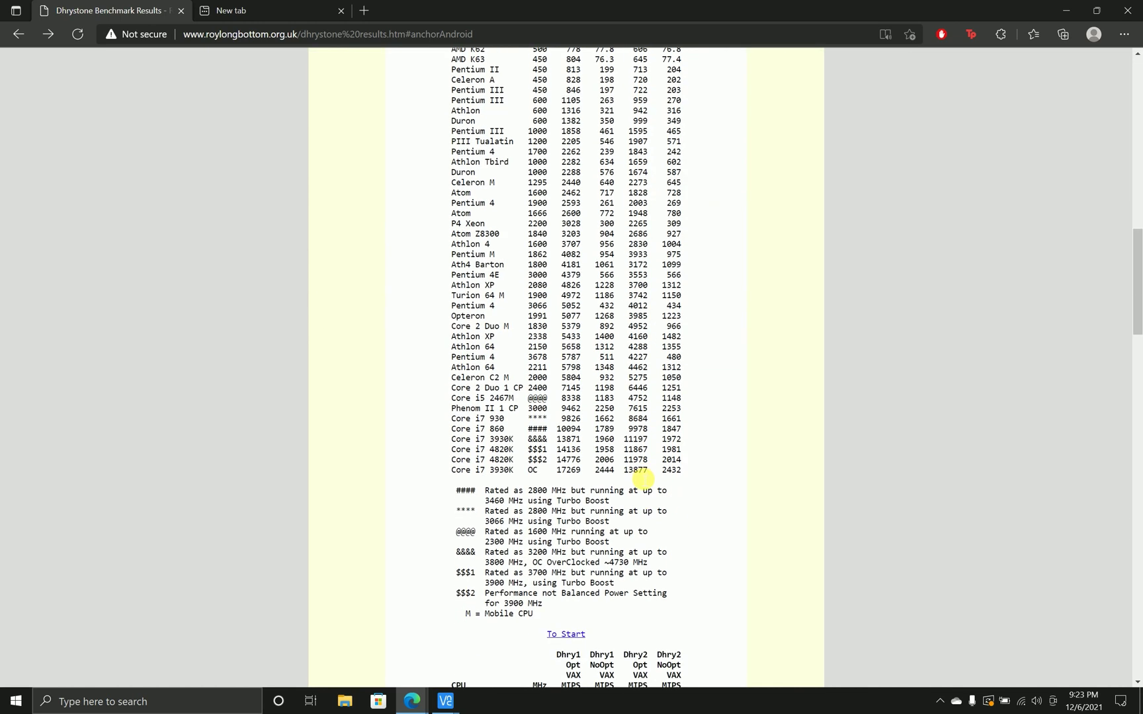
scroll(642, 475, "up", 6)
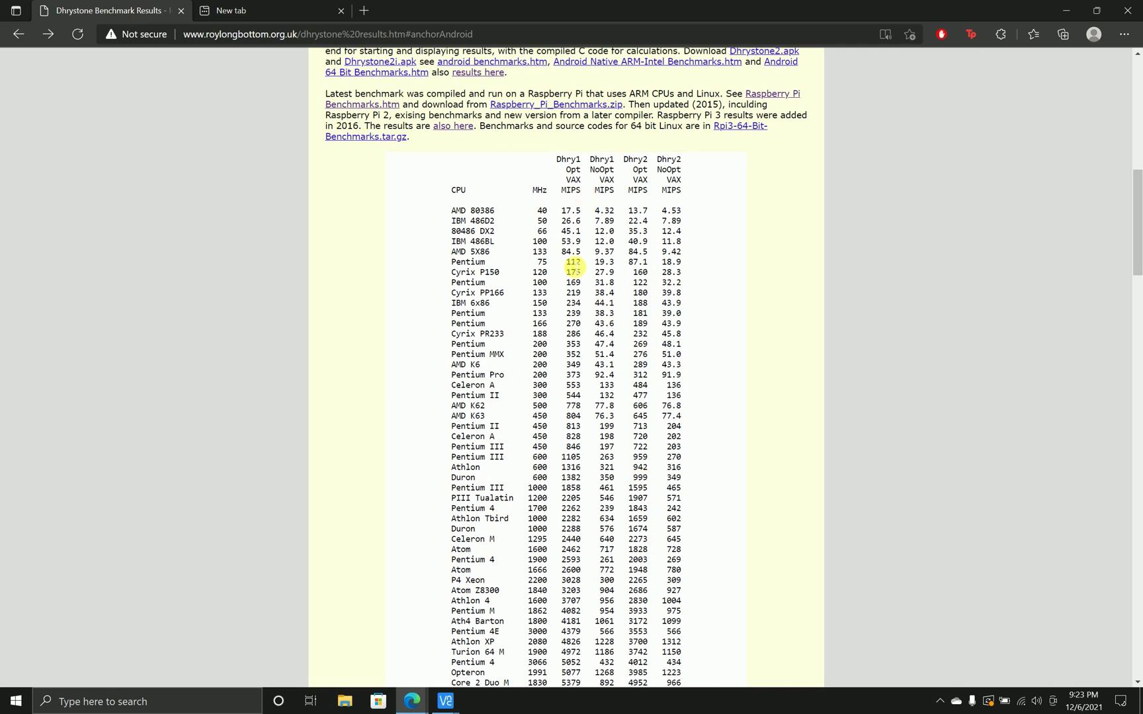
scroll(574, 442, "down", 5)
scroll(574, 442, "down", 3)
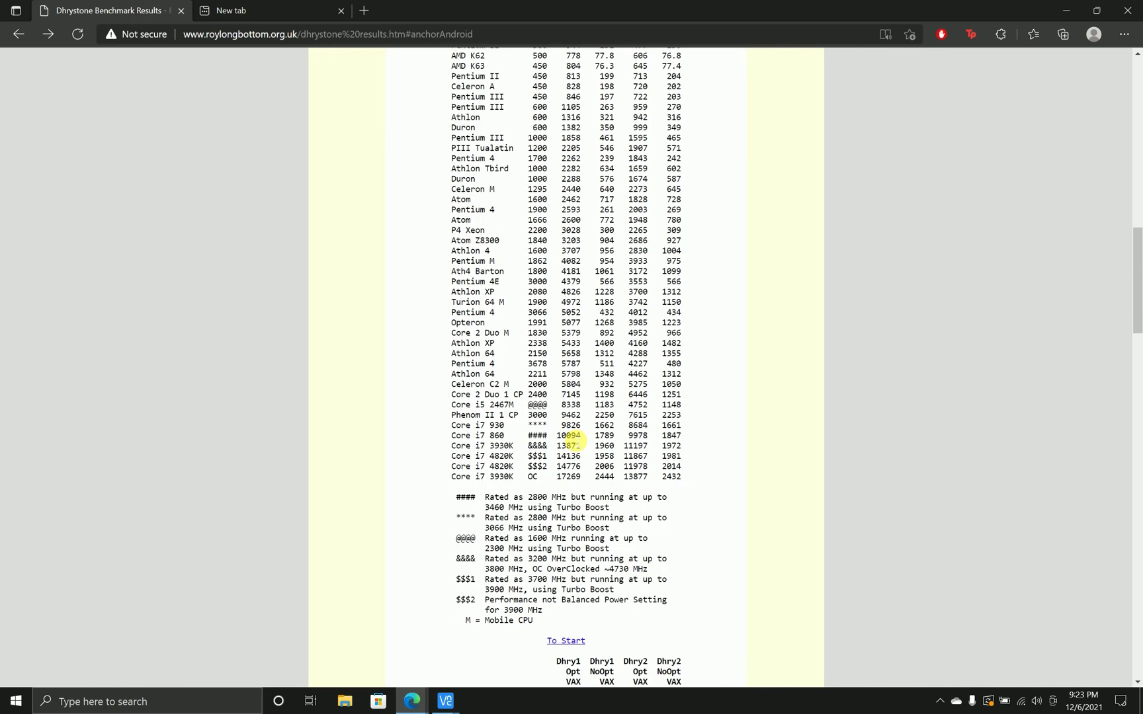
scroll(573, 442, "up", 5)
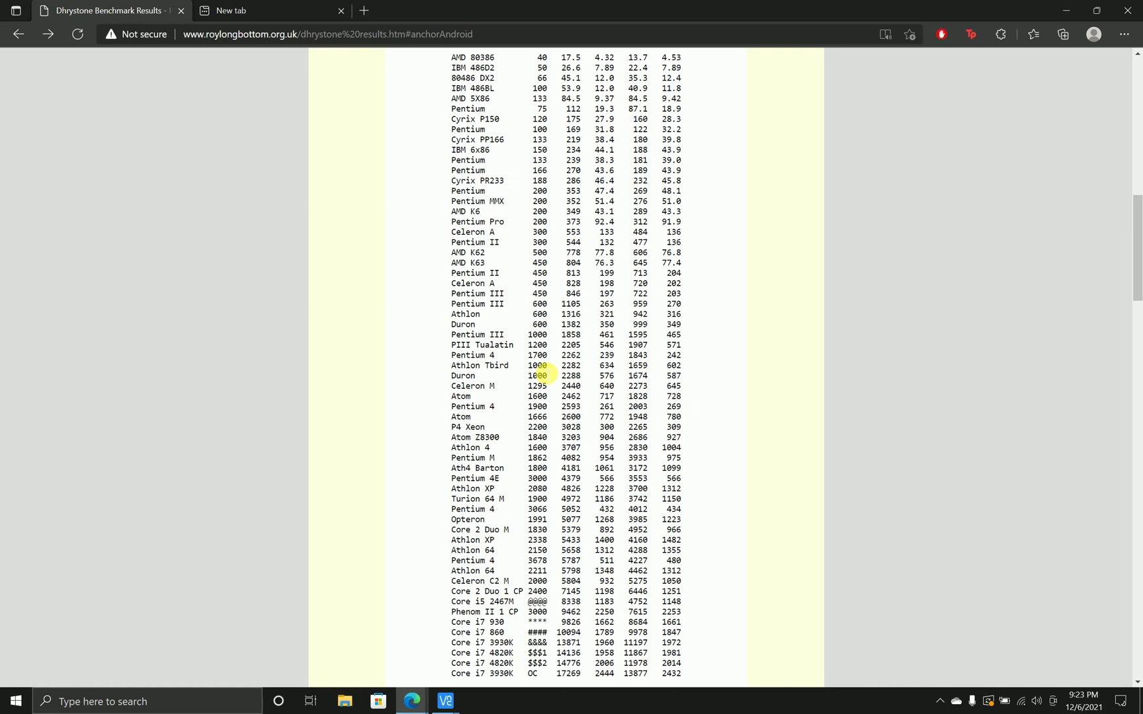
scroll(543, 373, "down", 3)
scroll(544, 374, "up", 5)
scroll(540, 374, "down", 3)
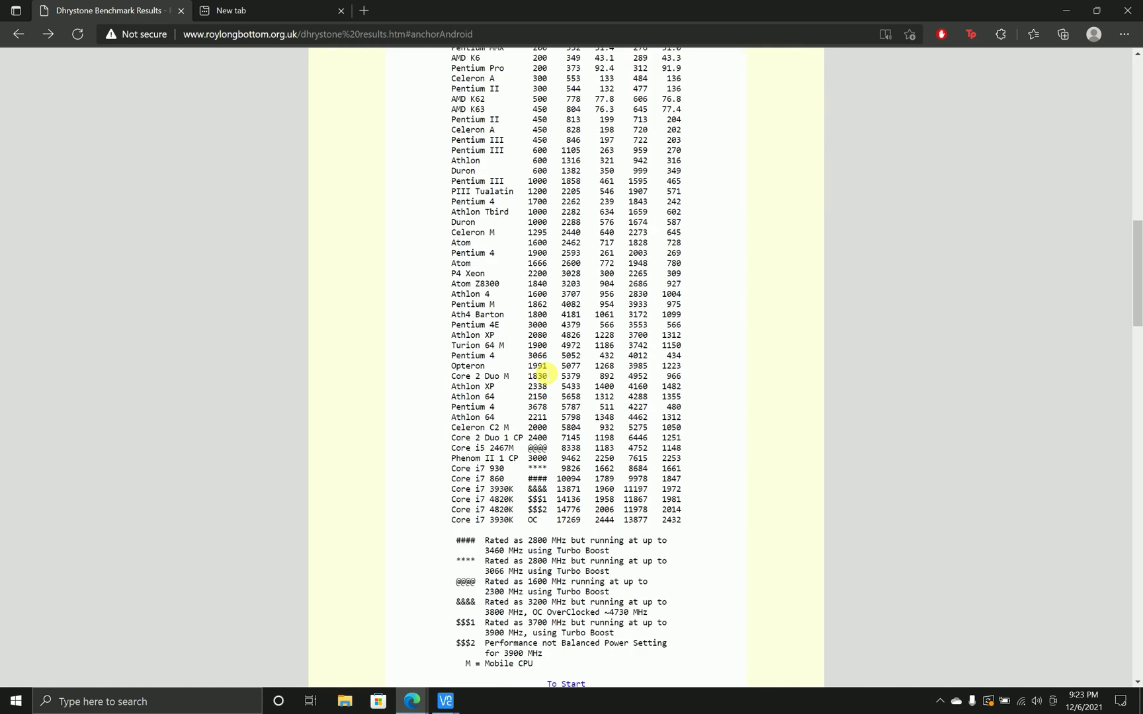
scroll(539, 374, "up", 5)
scroll(540, 374, "up", 2)
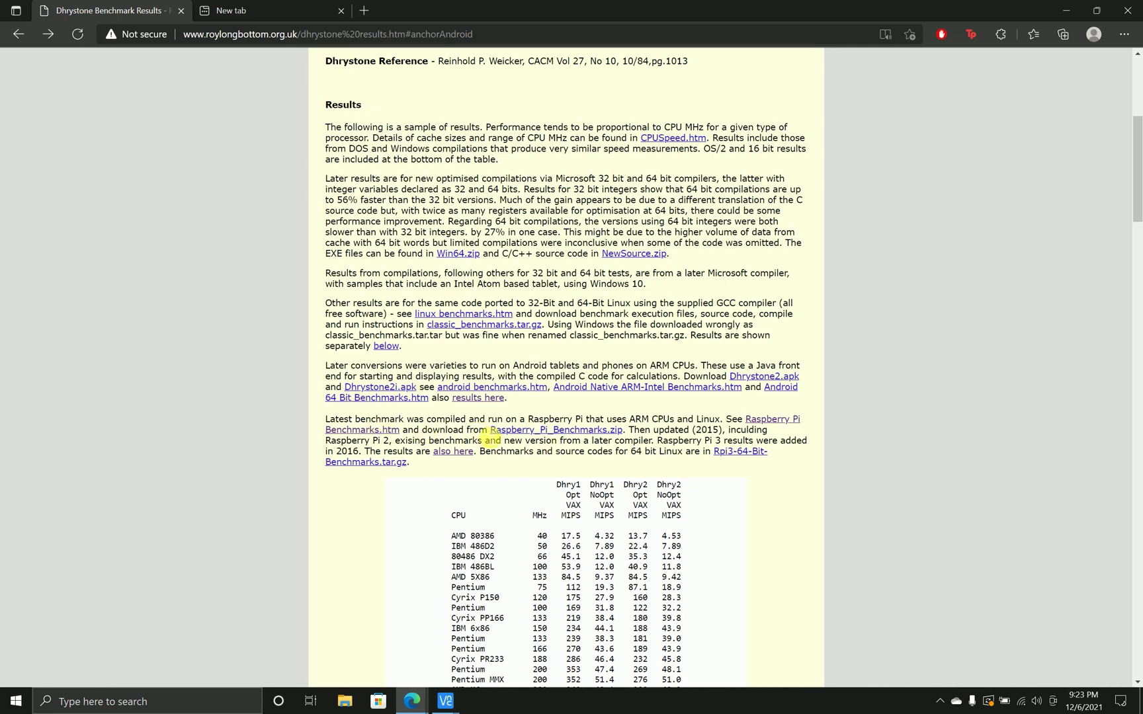
left_click(545, 430)
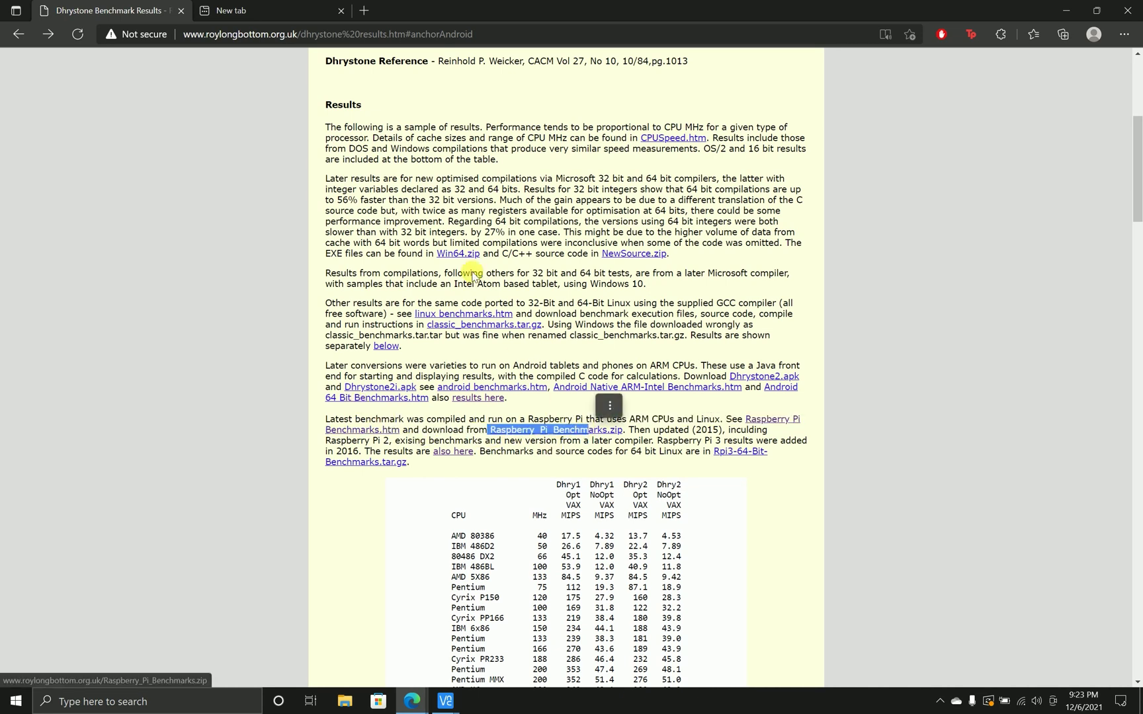
left_click(455, 34)
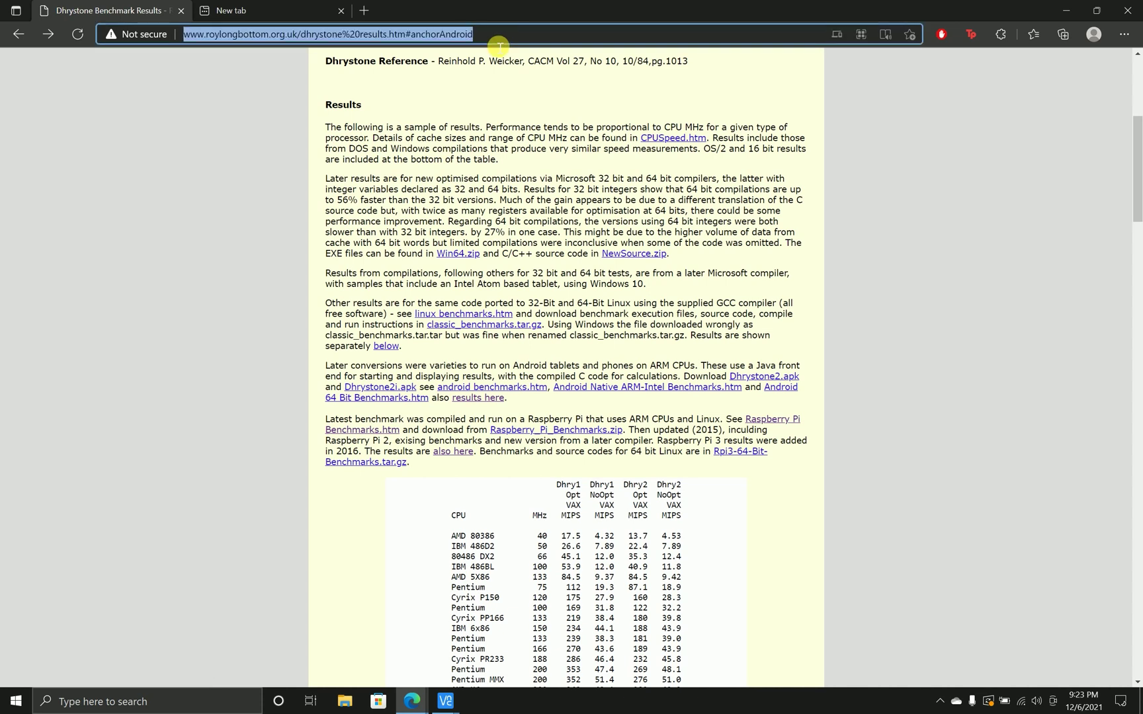
Return to the Pi remote desktop and launch Chromium.
left_click(446, 701)
left_click(487, 650)
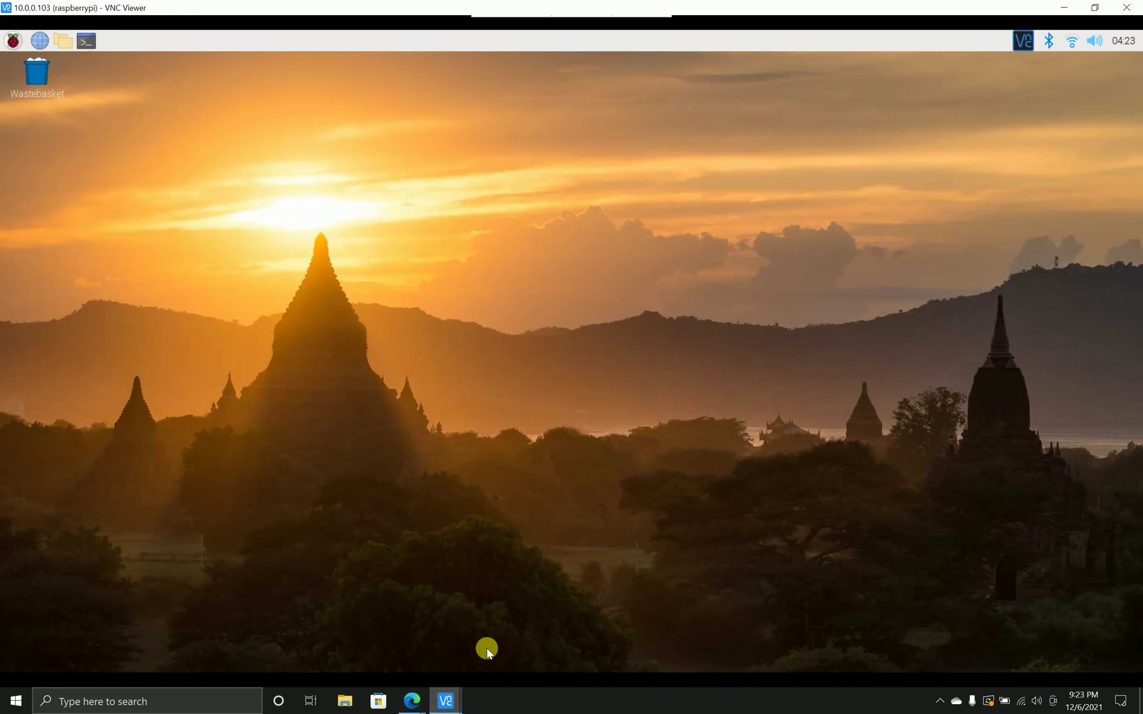
left_click(39, 41)
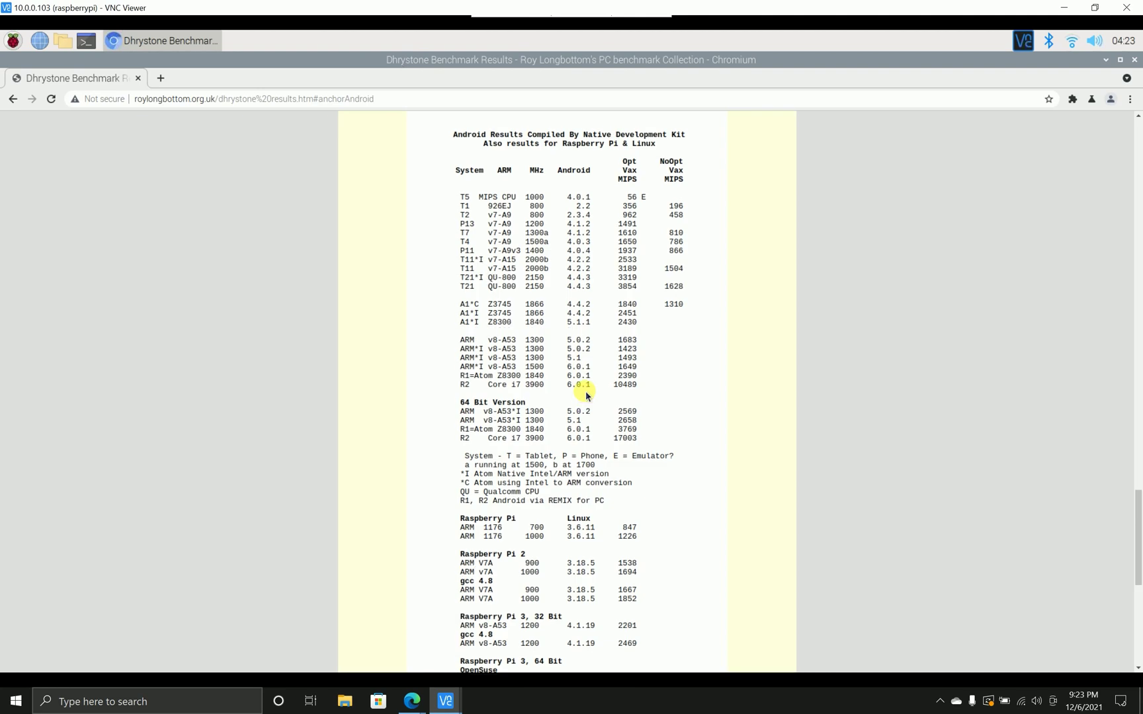
scroll(586, 391, "up", 5)
scroll(585, 391, "down", 1)
scroll(587, 392, "up", 5)
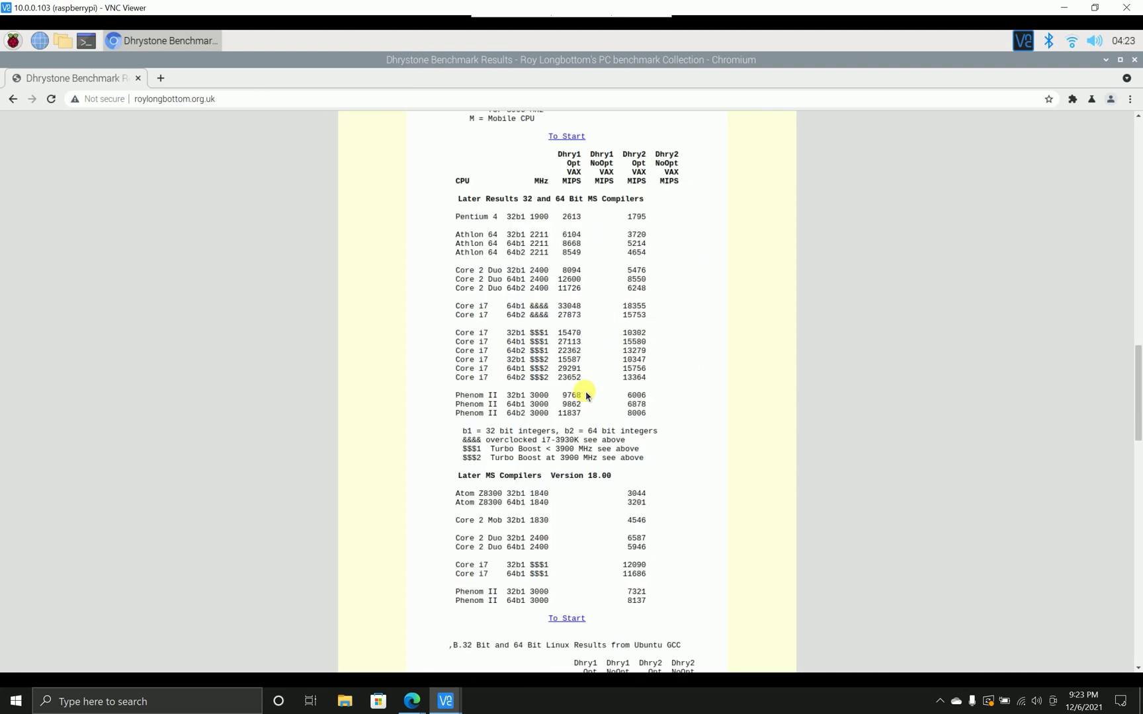
scroll(586, 391, "up", 5)
scroll(585, 391, "up", 3)
scroll(587, 392, "up", 8)
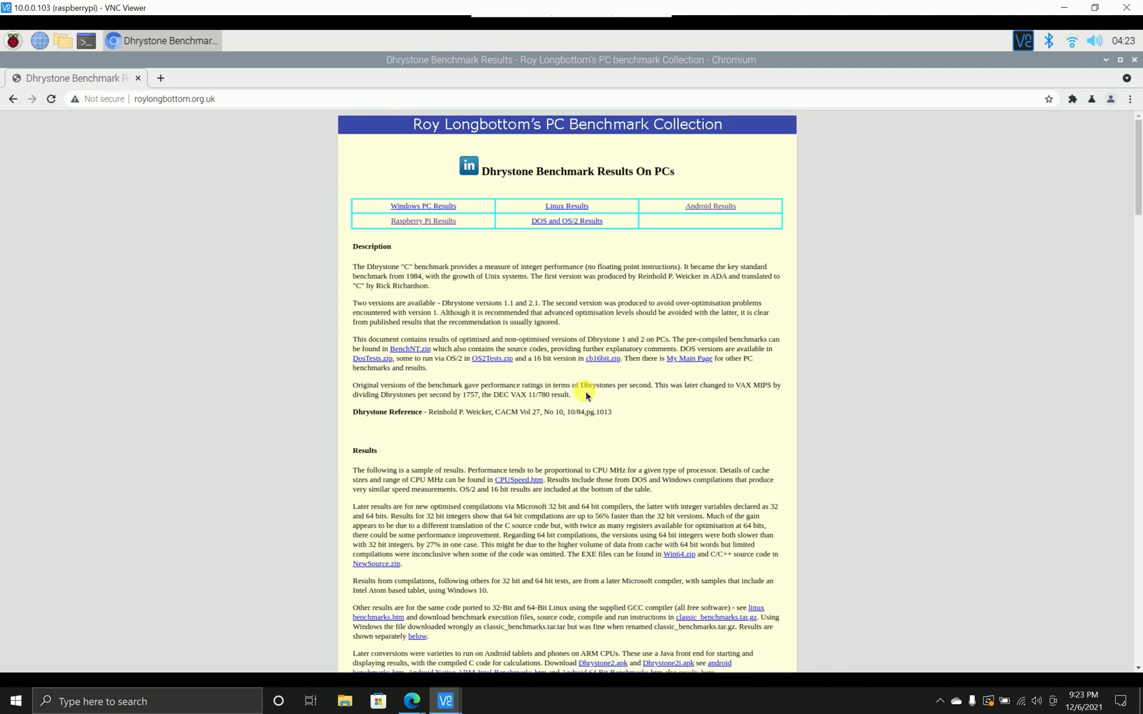
scroll(586, 392, "down", 3)
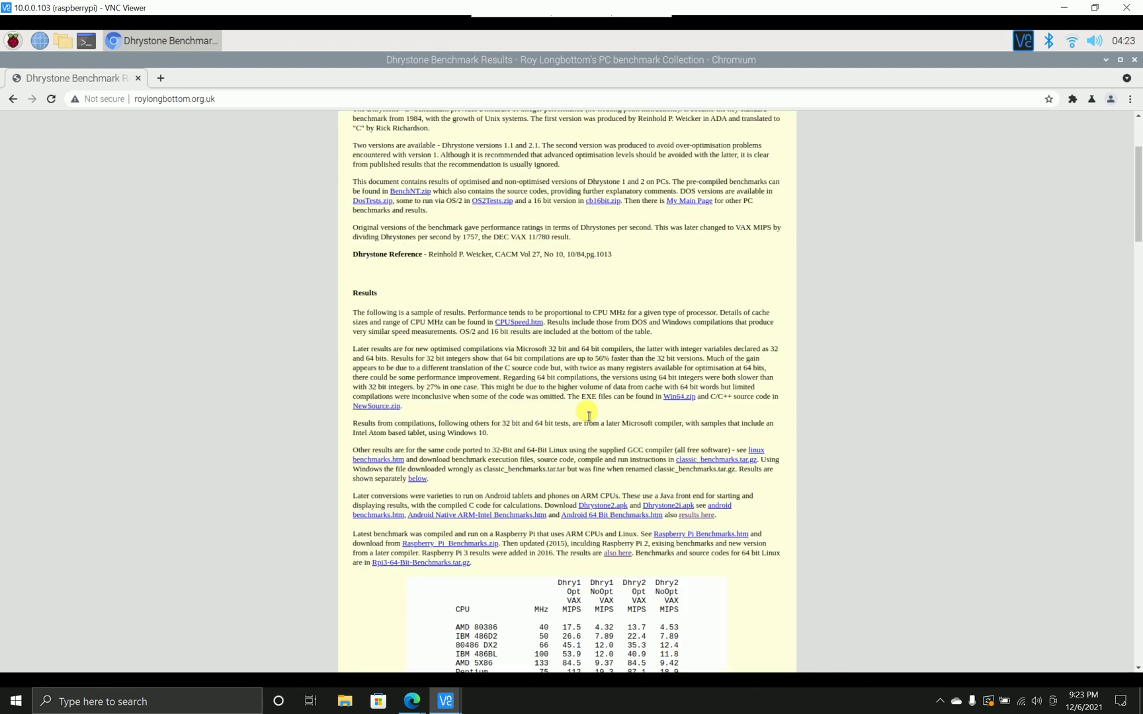
scroll(586, 447, "down", 3)
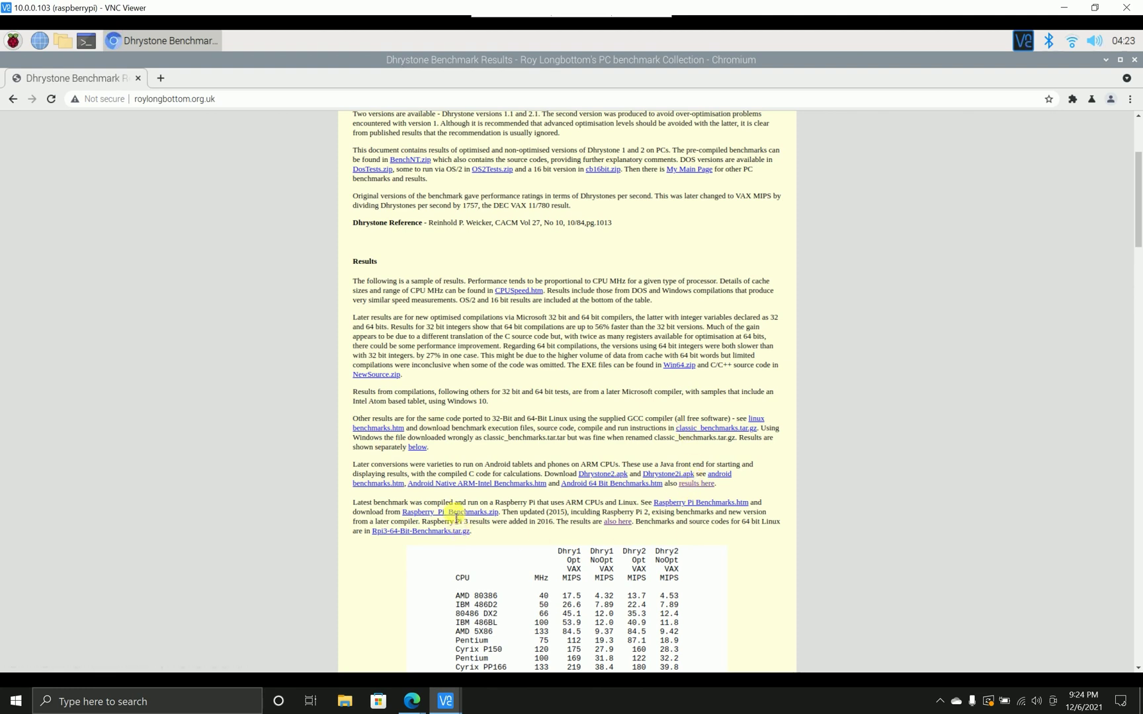
Download Raspberry_Pi_Benchmarks.zip and open the Downloads folder in File Manager.
left_click(460, 516)
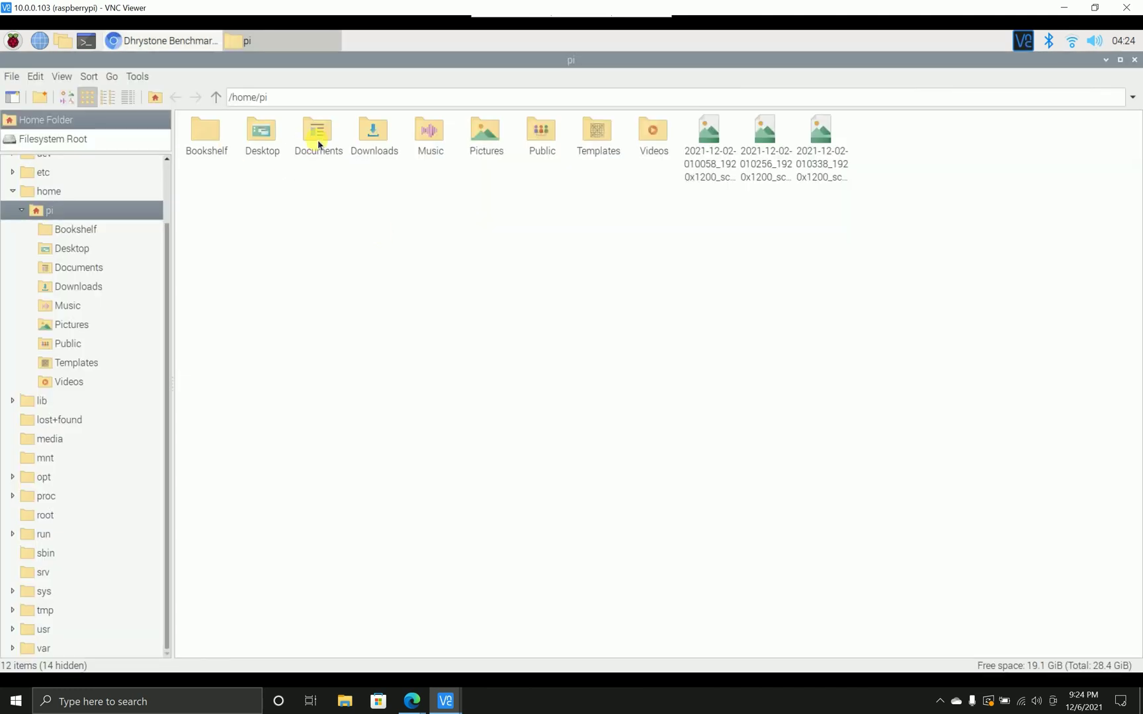
double_click(380, 134)
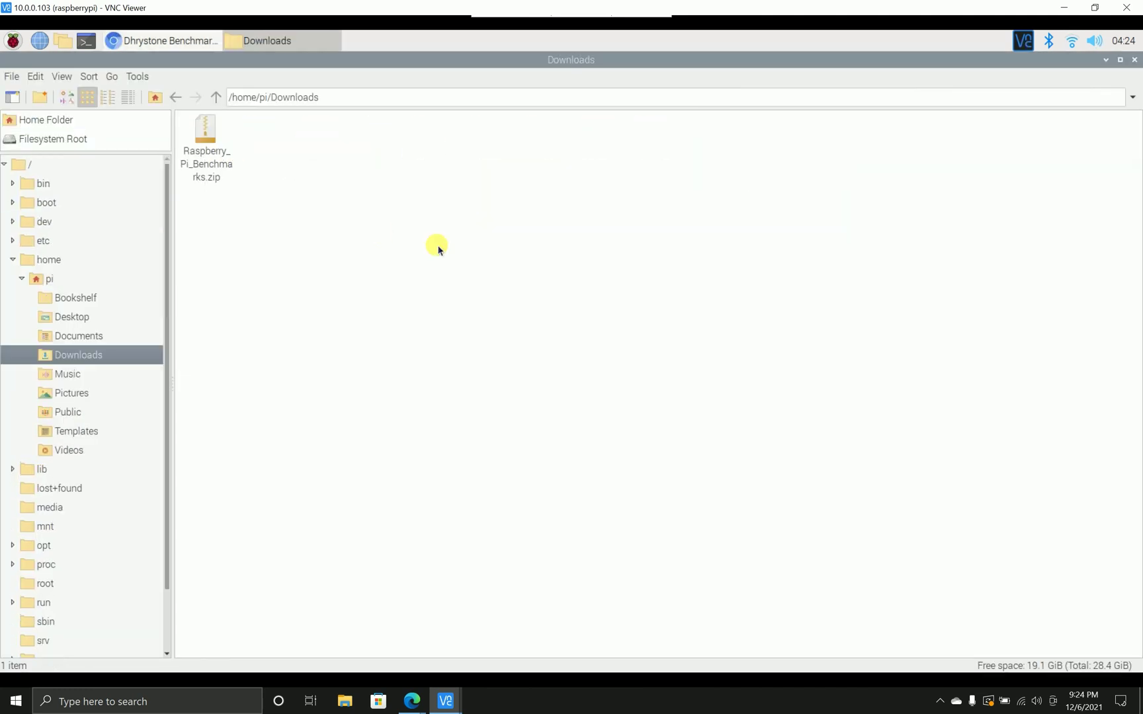
right_click(190, 141)
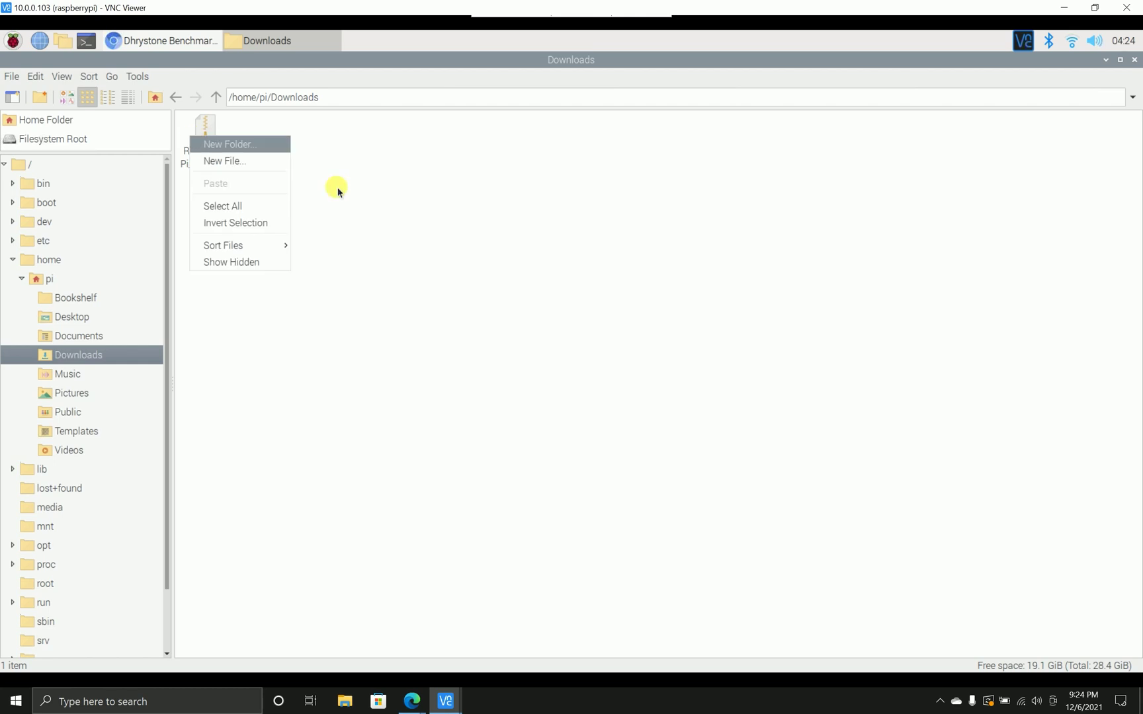
left_click(373, 211)
Extract Raspberry_Pi_Benchmarks.zip here and select the new Raspberry_Pi_Benchmarks folder.
right_click(204, 146)
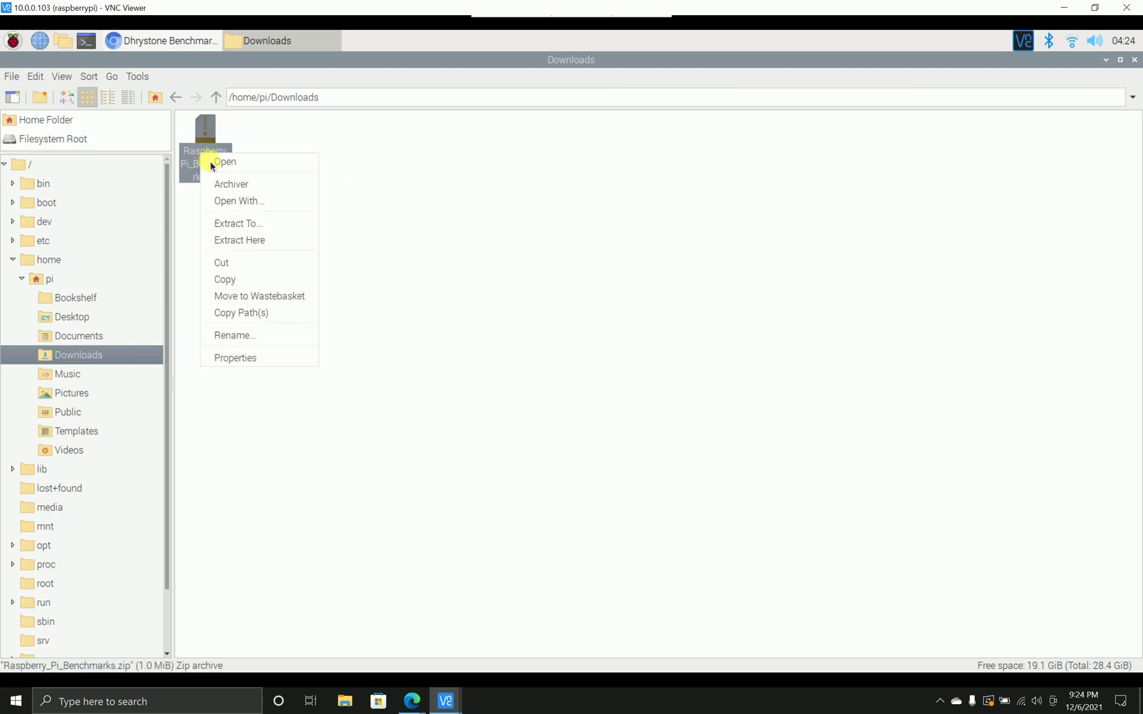
left_click(238, 238)
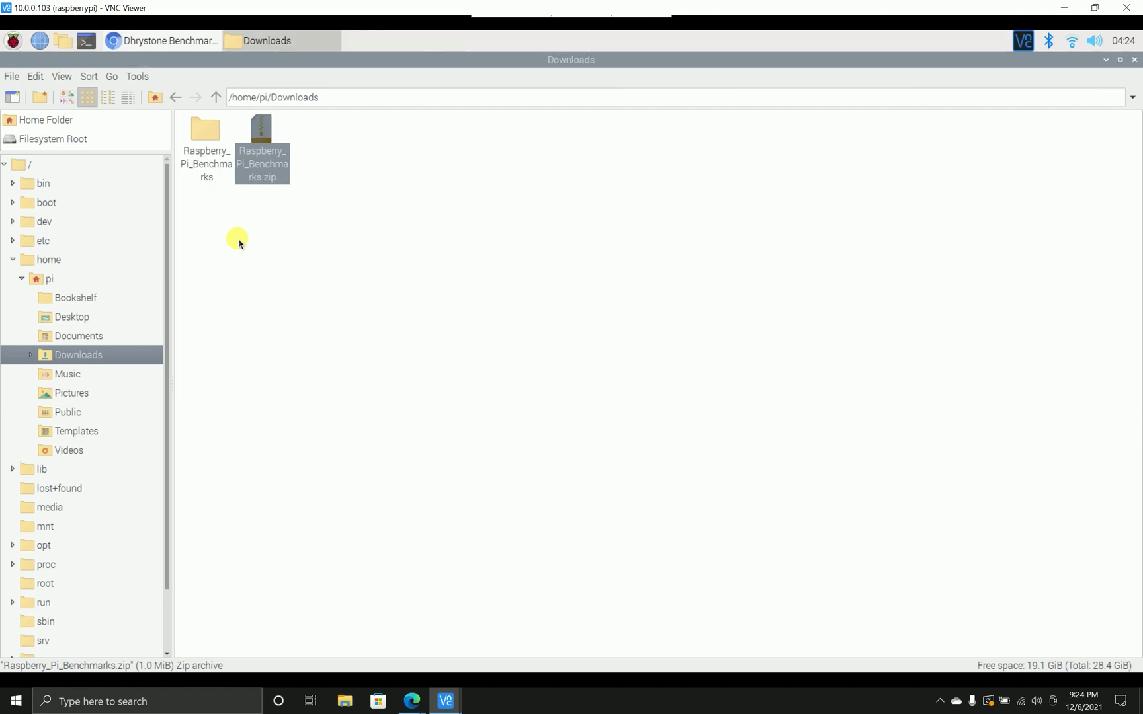
left_click(239, 239)
double_click(204, 134)
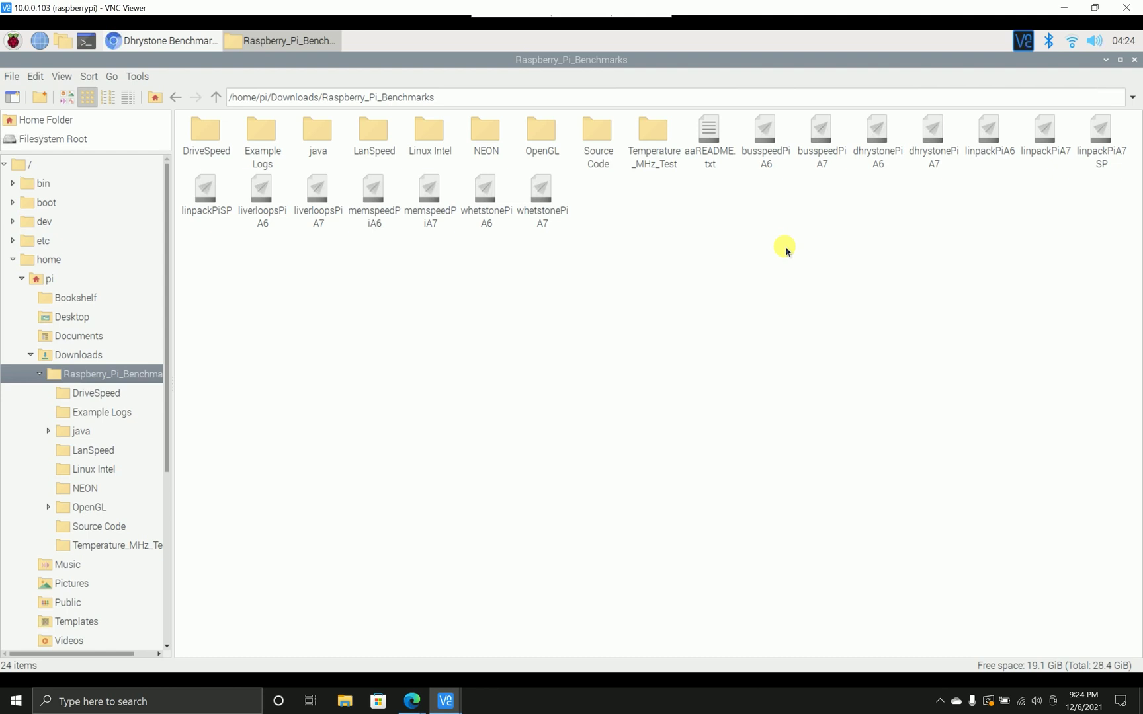
left_click(880, 146)
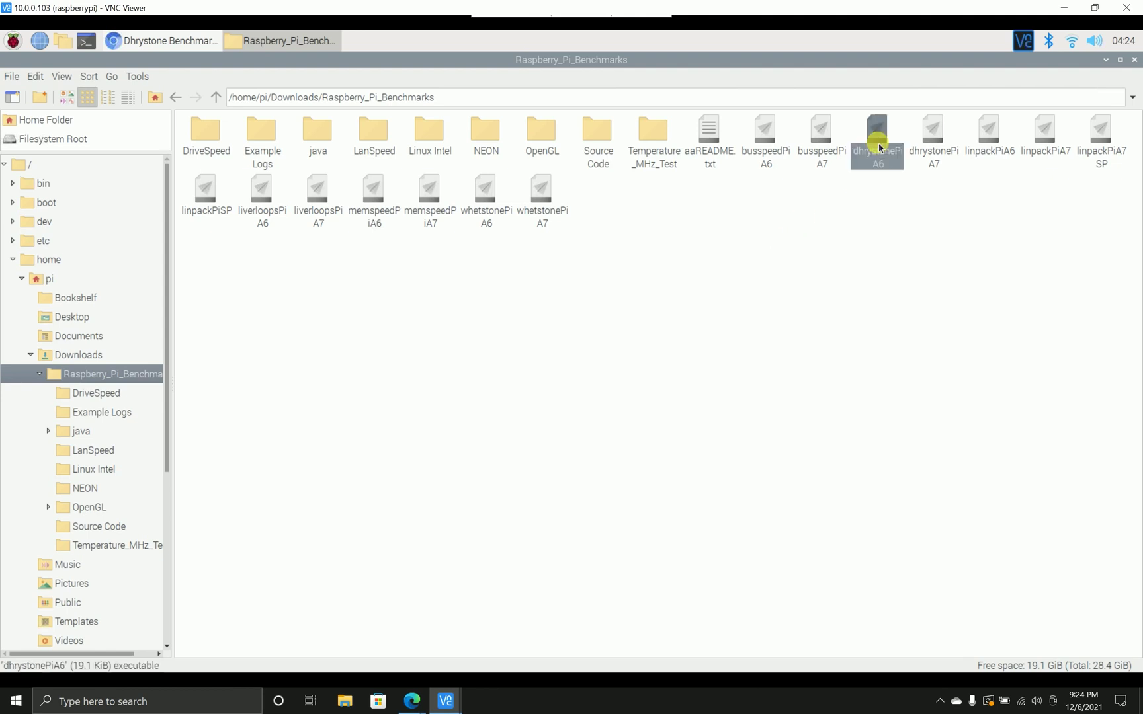
key("Right")
key("Left")
key("Right")
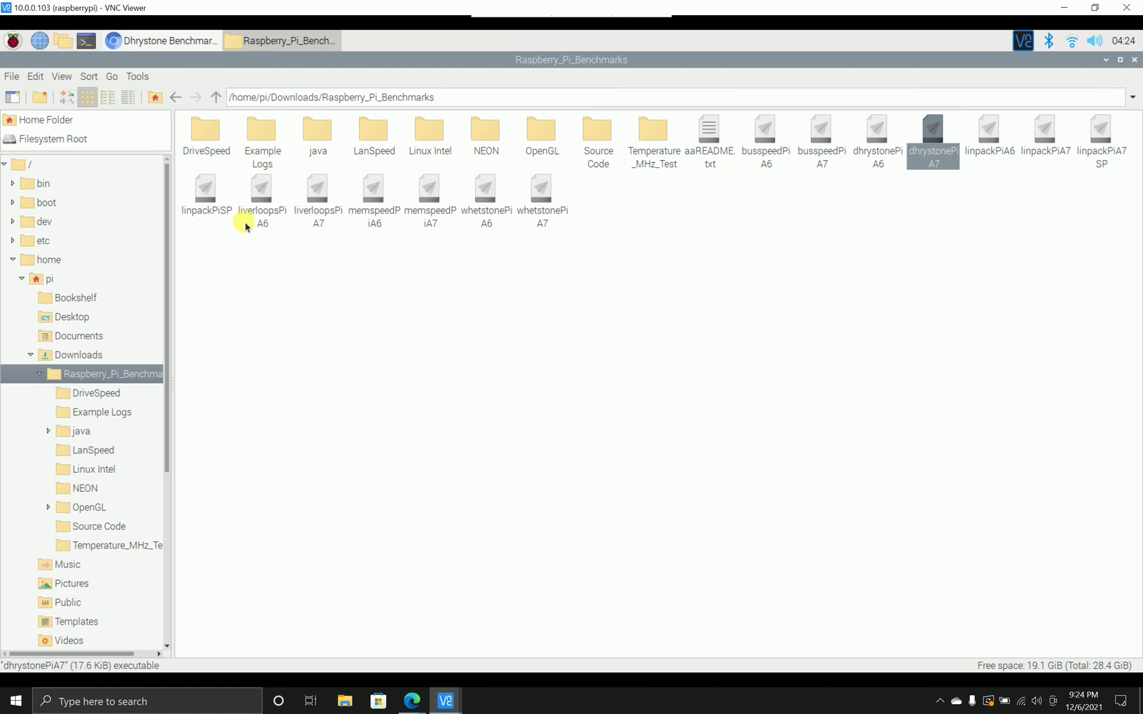
left_click(281, 259)
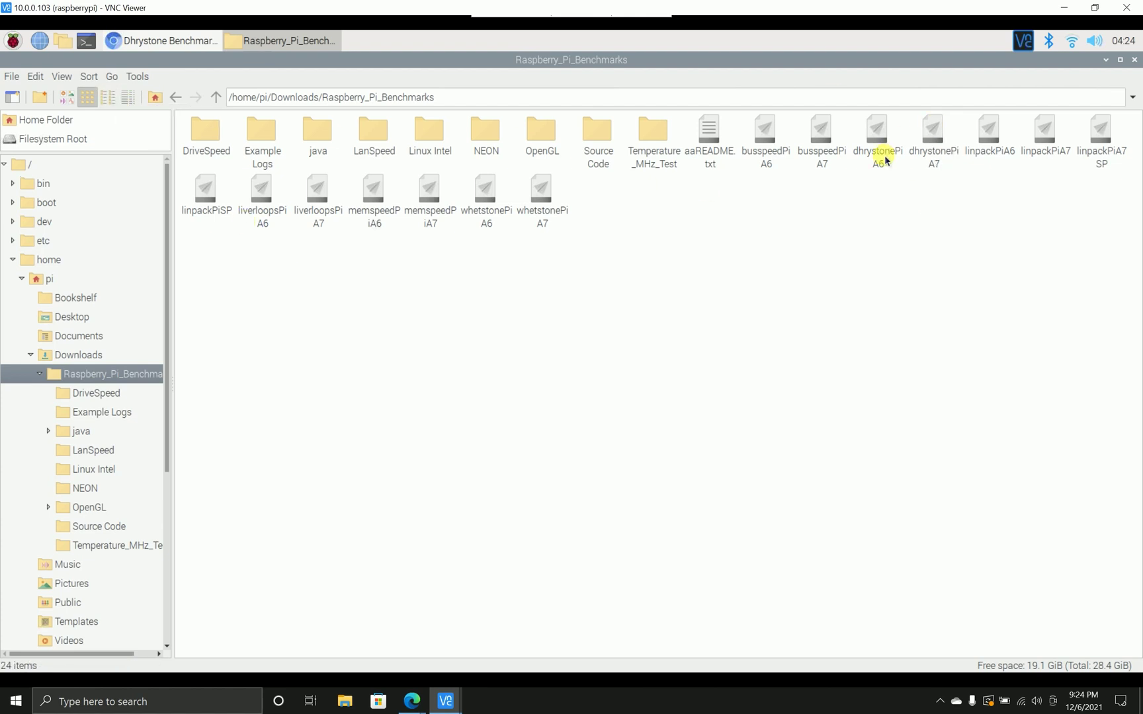
right_click(878, 154)
left_click(872, 207)
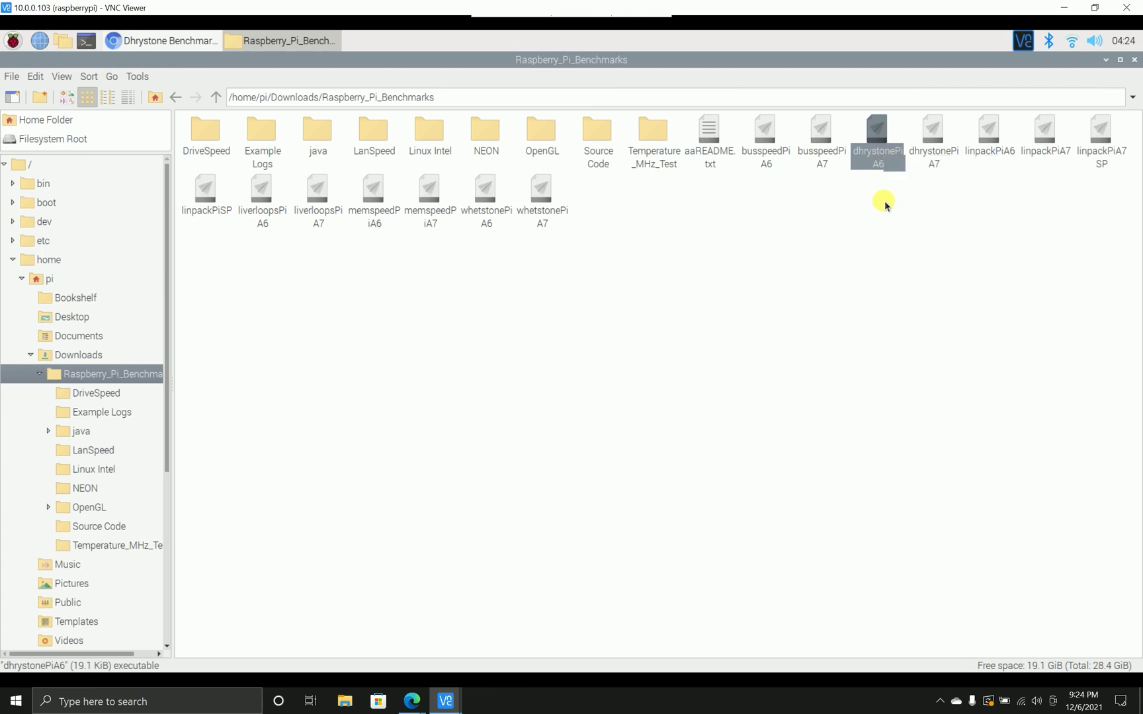
left_click(932, 135)
left_click(803, 266)
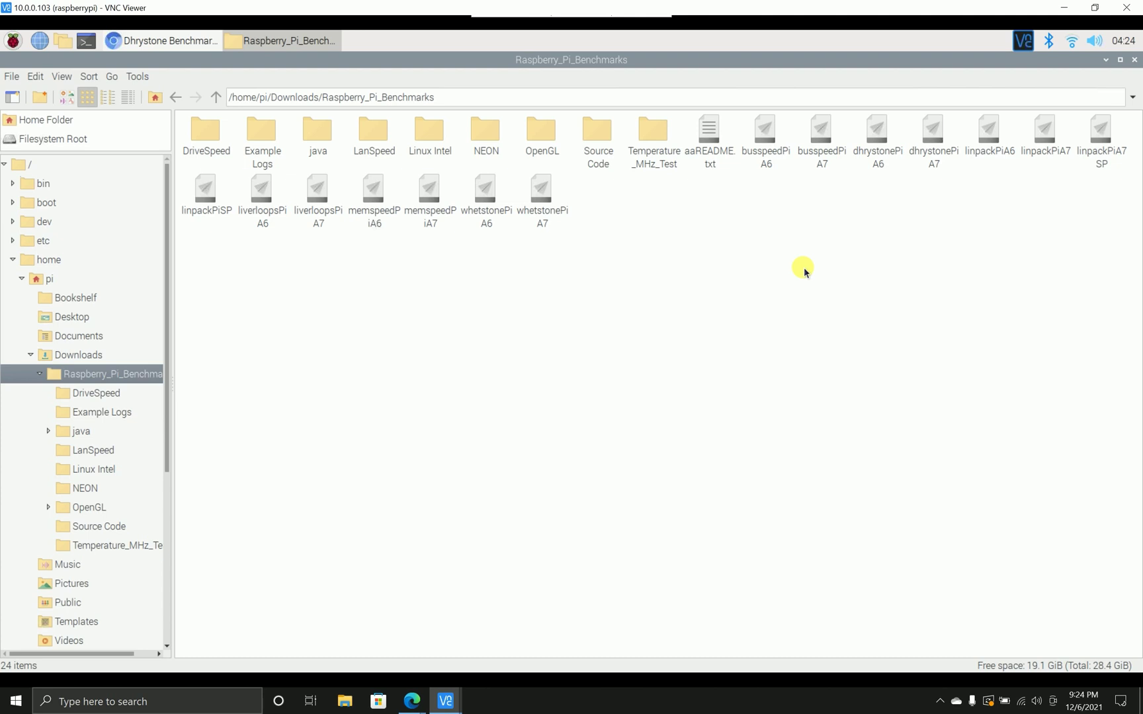
Run uname -a in a new maximized terminal, revealing the armv7l 5.10.63-v7+ kernel.
left_click(87, 40)
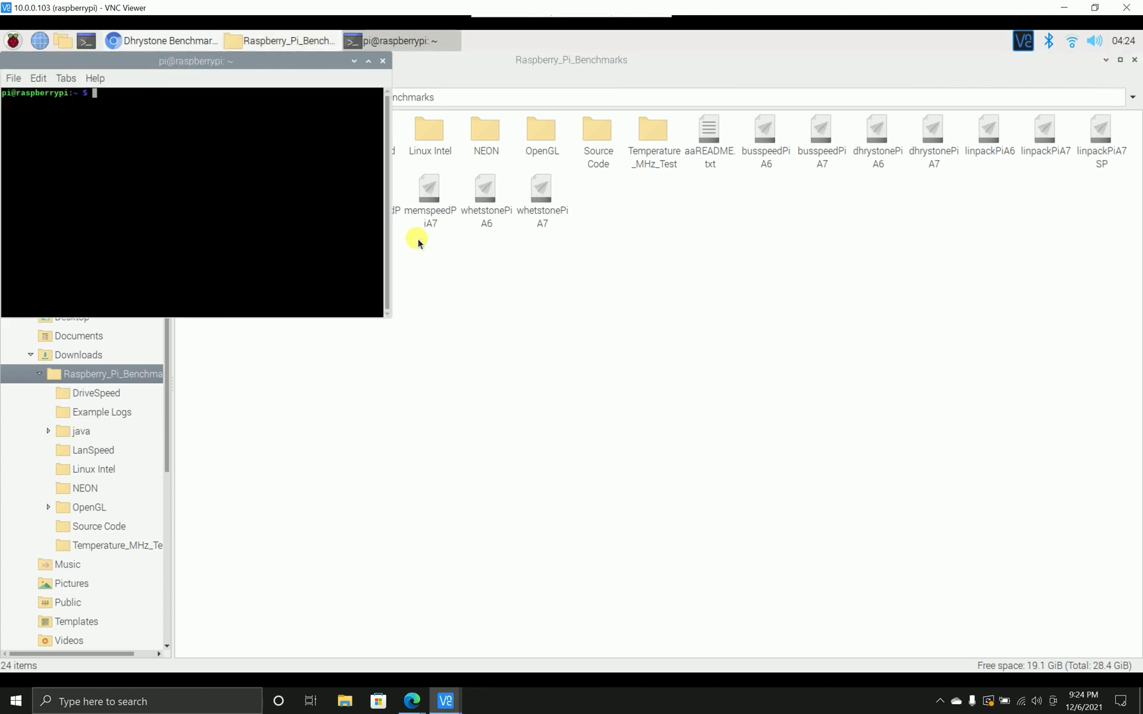
type("unam")
key("BackSpace")
key("BackSpace")
key("BackSpace")
type("name -a")
key("Return")
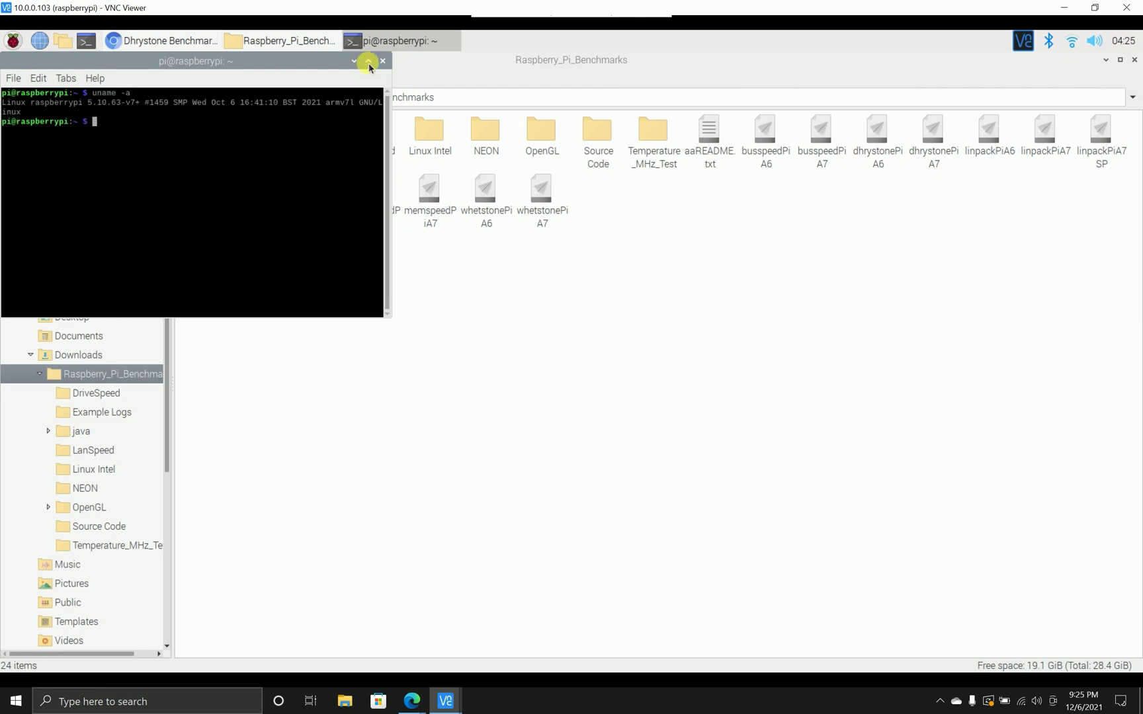
left_click(368, 61)
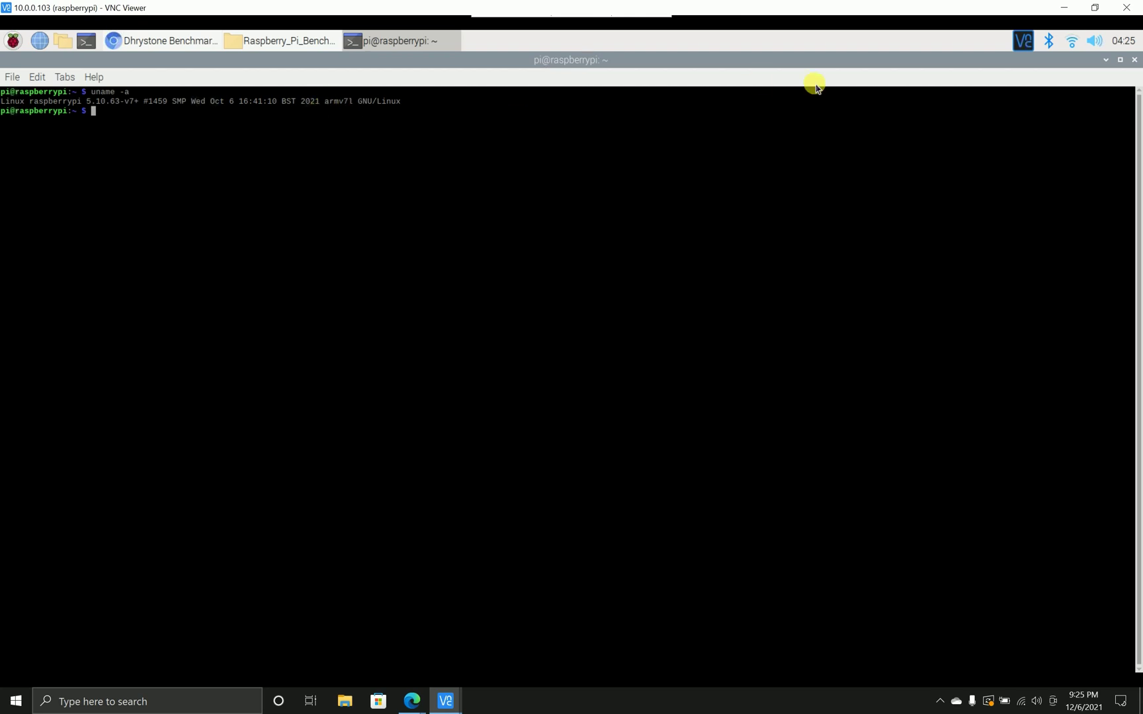
left_click(277, 41)
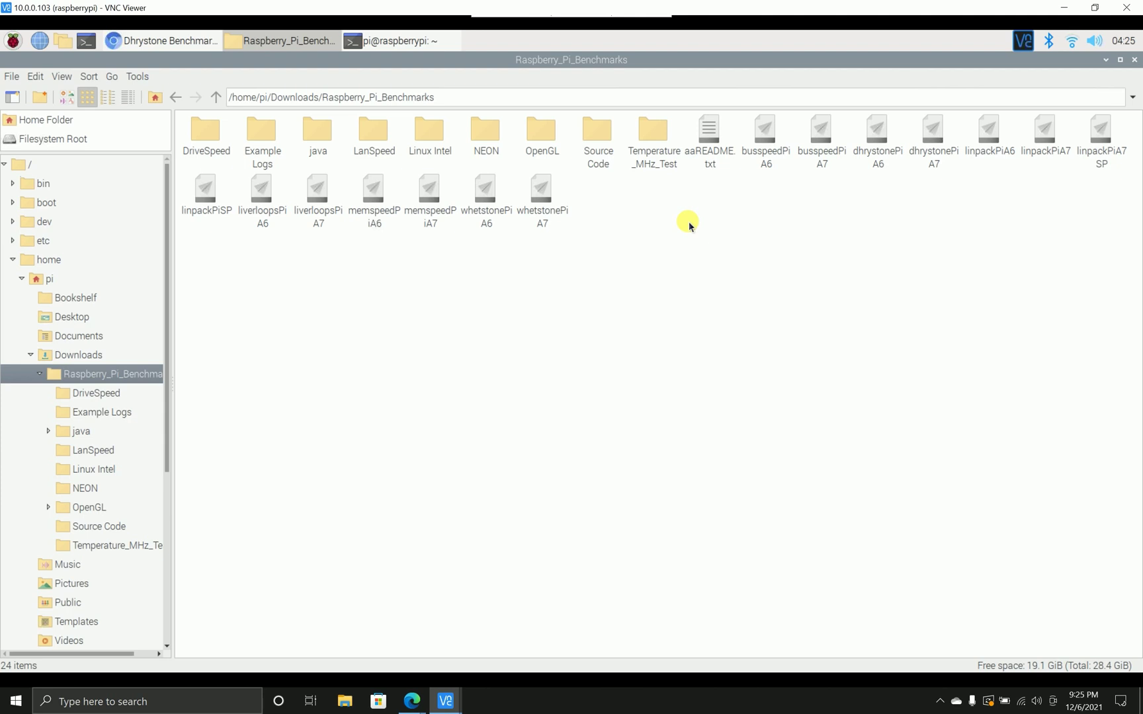
In dhrystonePiA7's Properties, set Execute and Change content permissions to Anyone and apply.
left_click(932, 141)
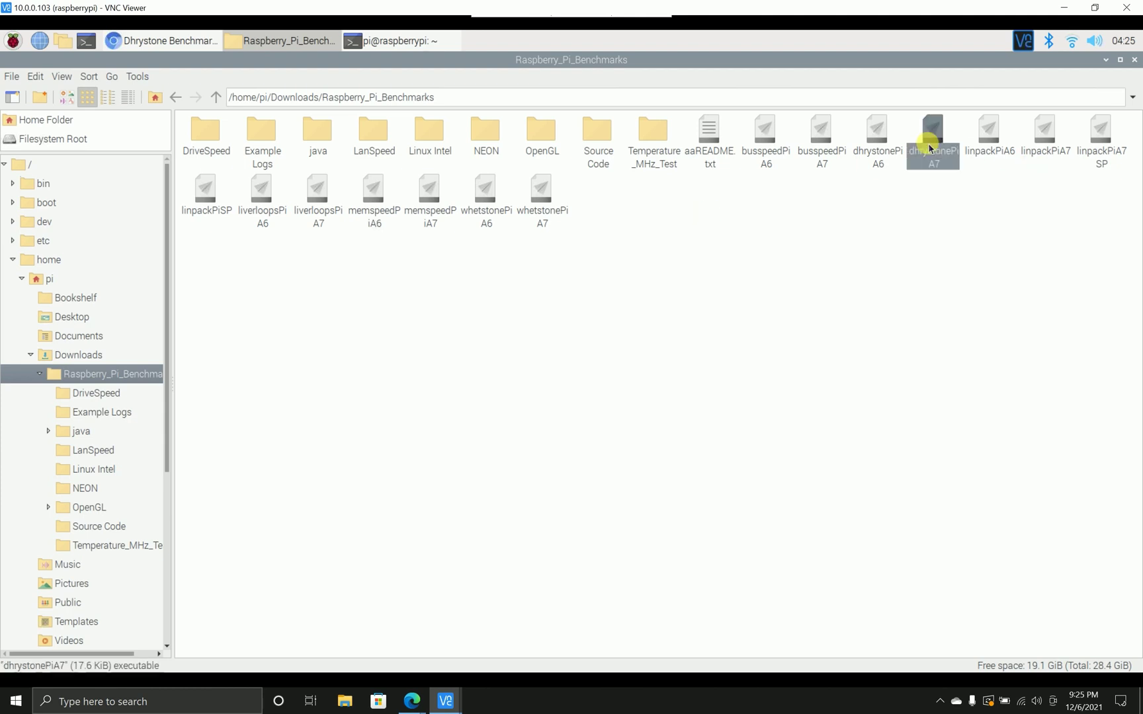
right_click(931, 145)
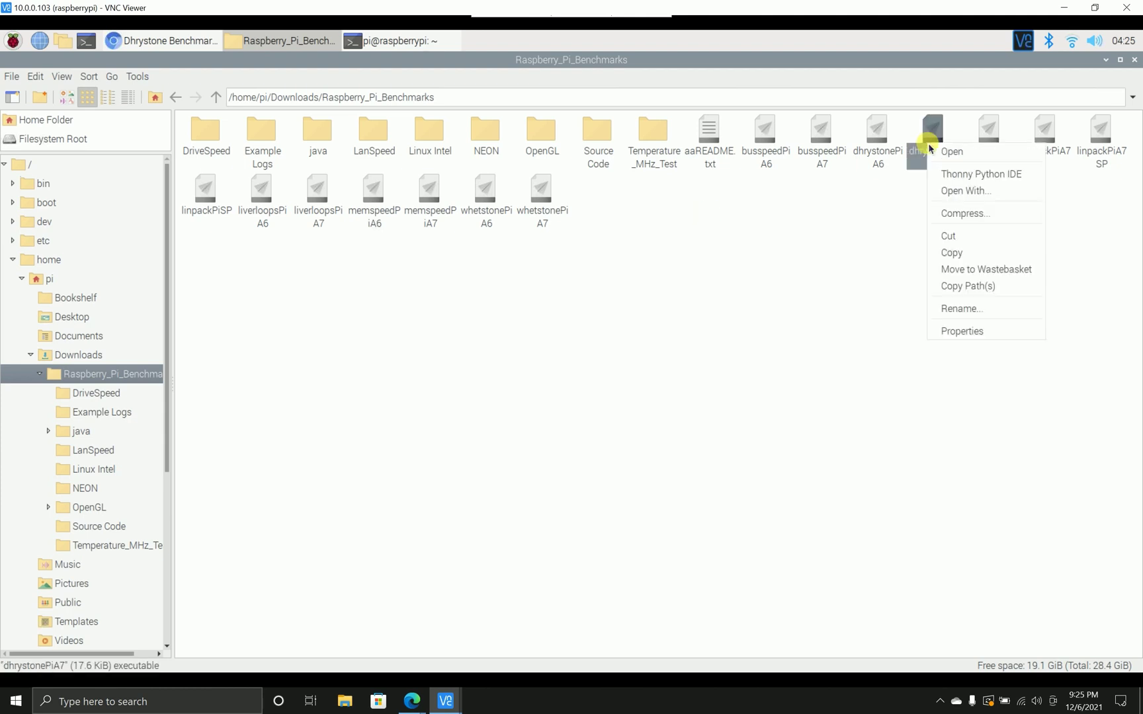
left_click(959, 332)
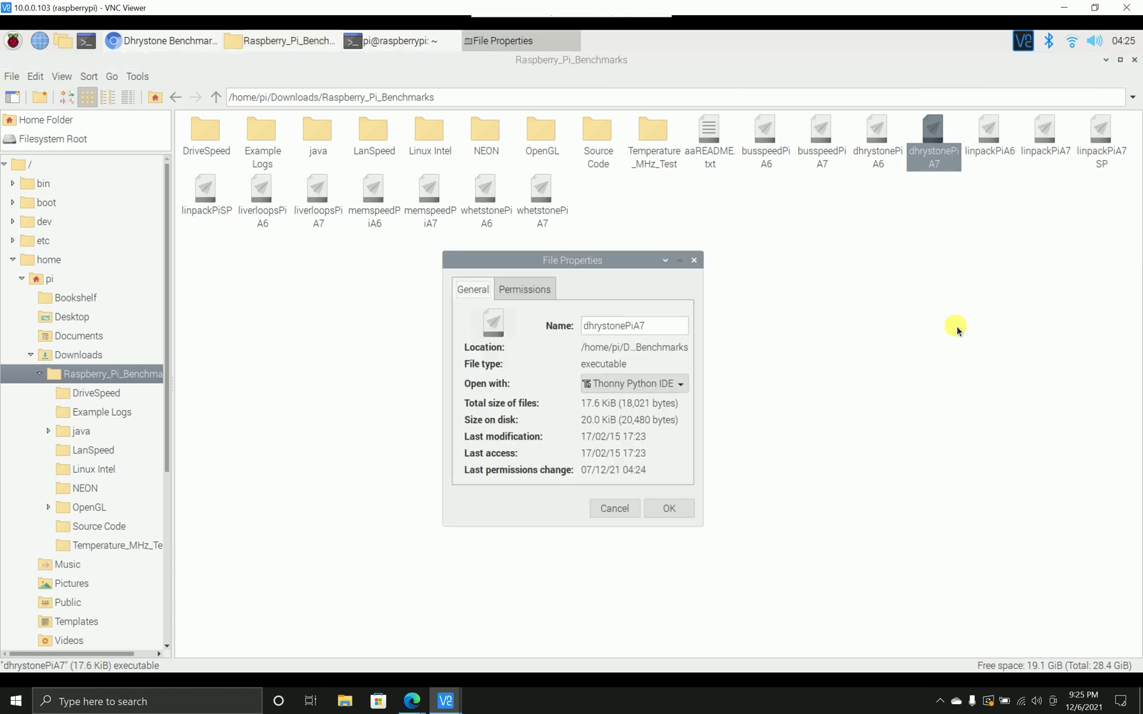
left_click(525, 289)
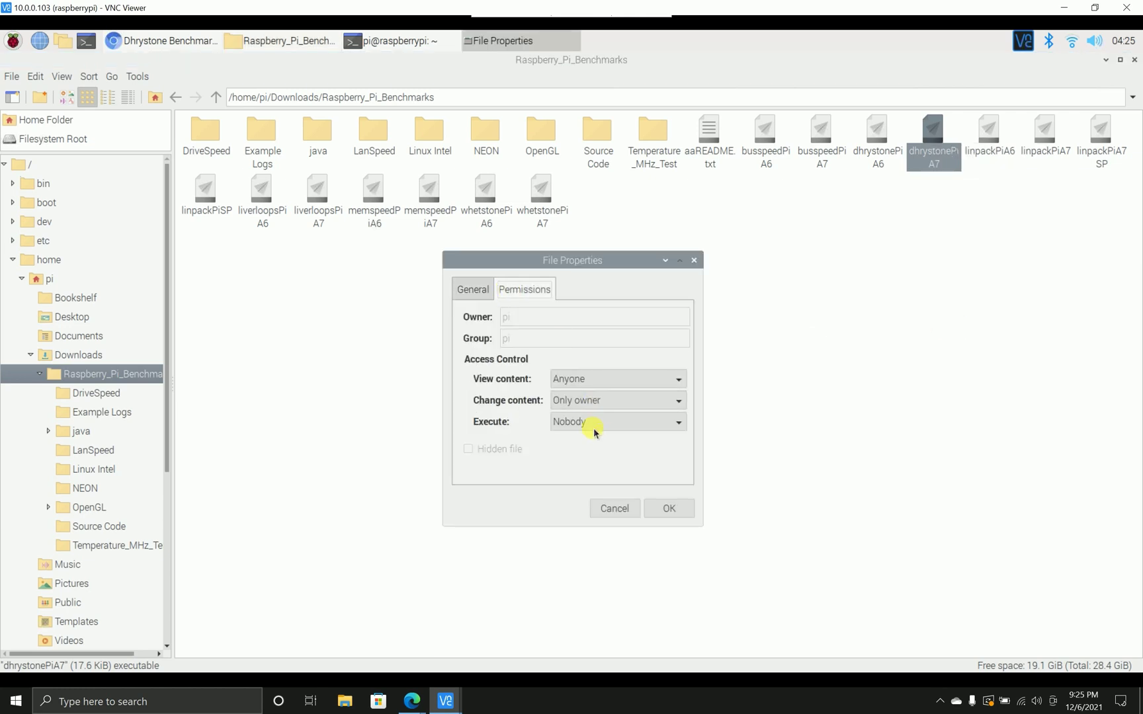
left_click(591, 427)
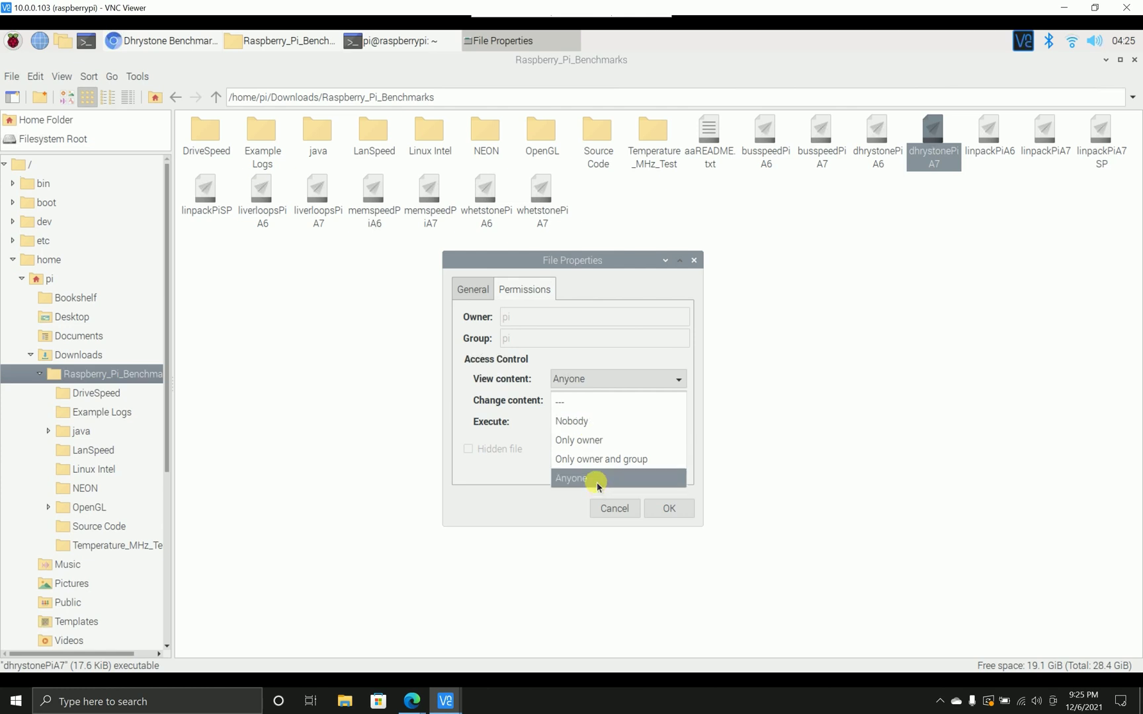
left_click(595, 478)
left_click(569, 405)
left_click(583, 437)
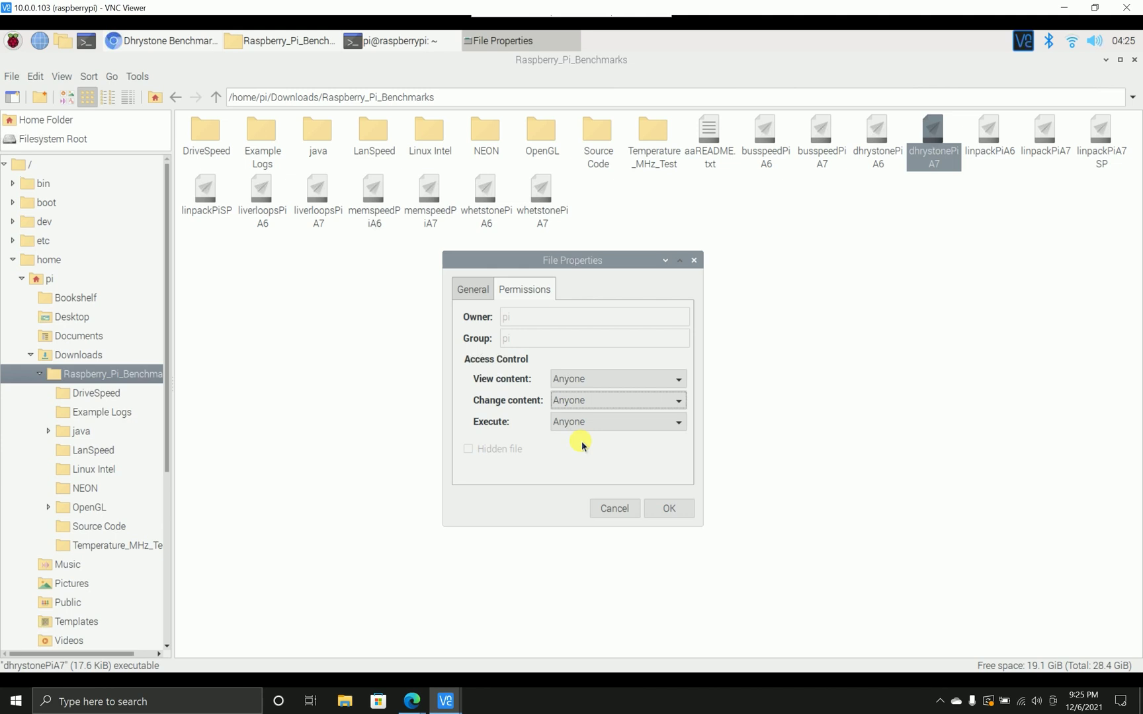
left_click(669, 509)
left_click(401, 40)
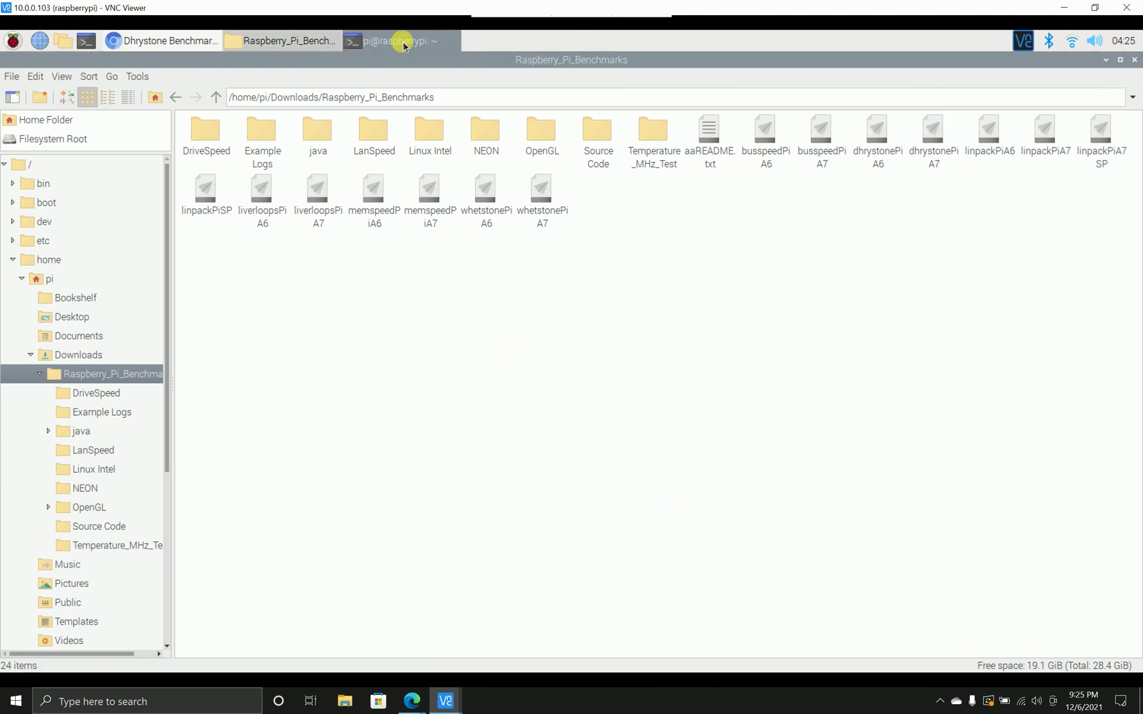
type("cd Dow")
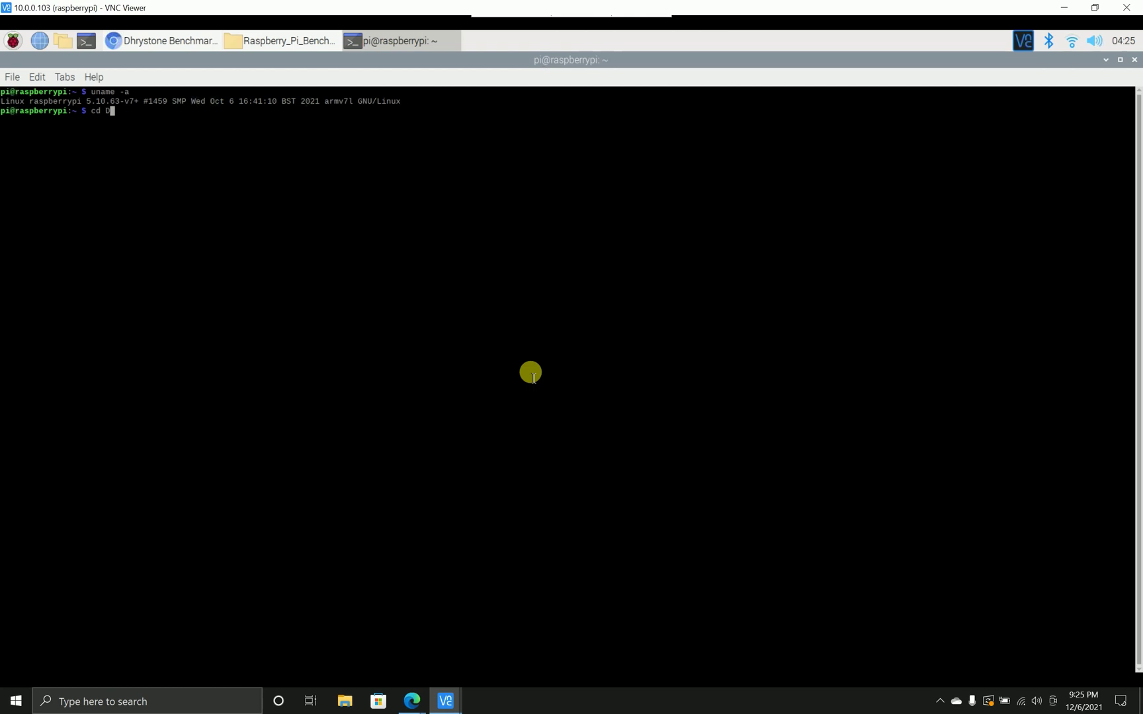
Change into Downloads/Raspberry_Pi_Benchmarks, list its files with ls, and enter ./dhrystonePiA7.
key("Tab")
key("Return")
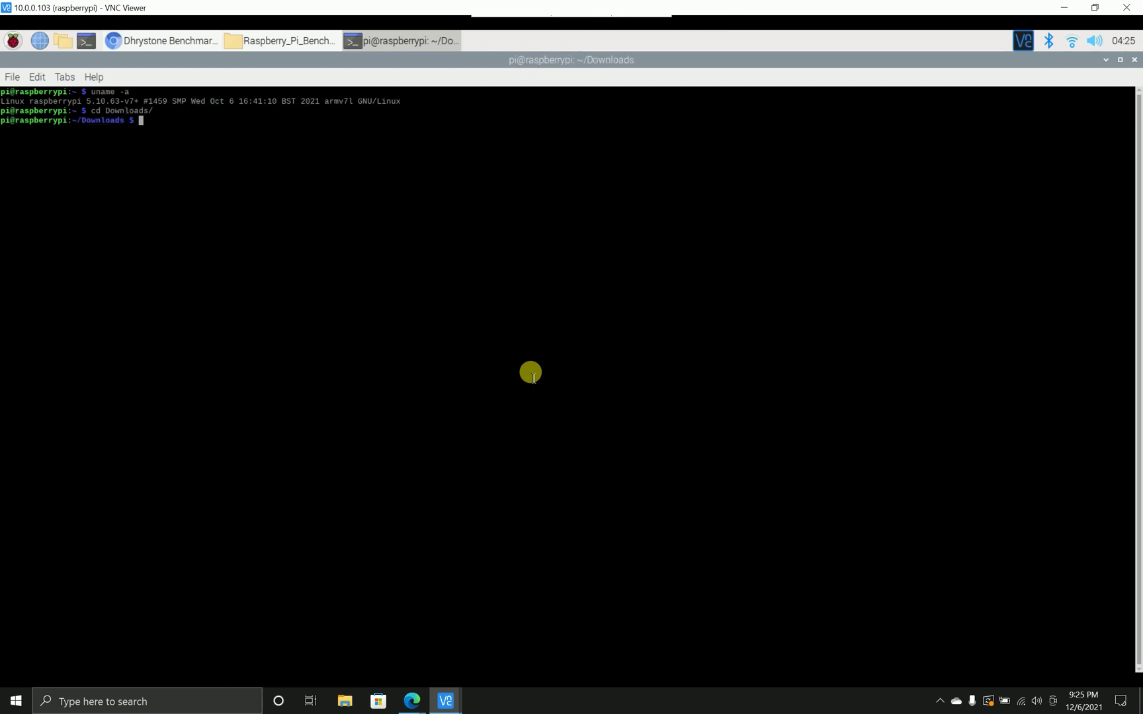
type("cd R")
key("Tab")
key("Return")
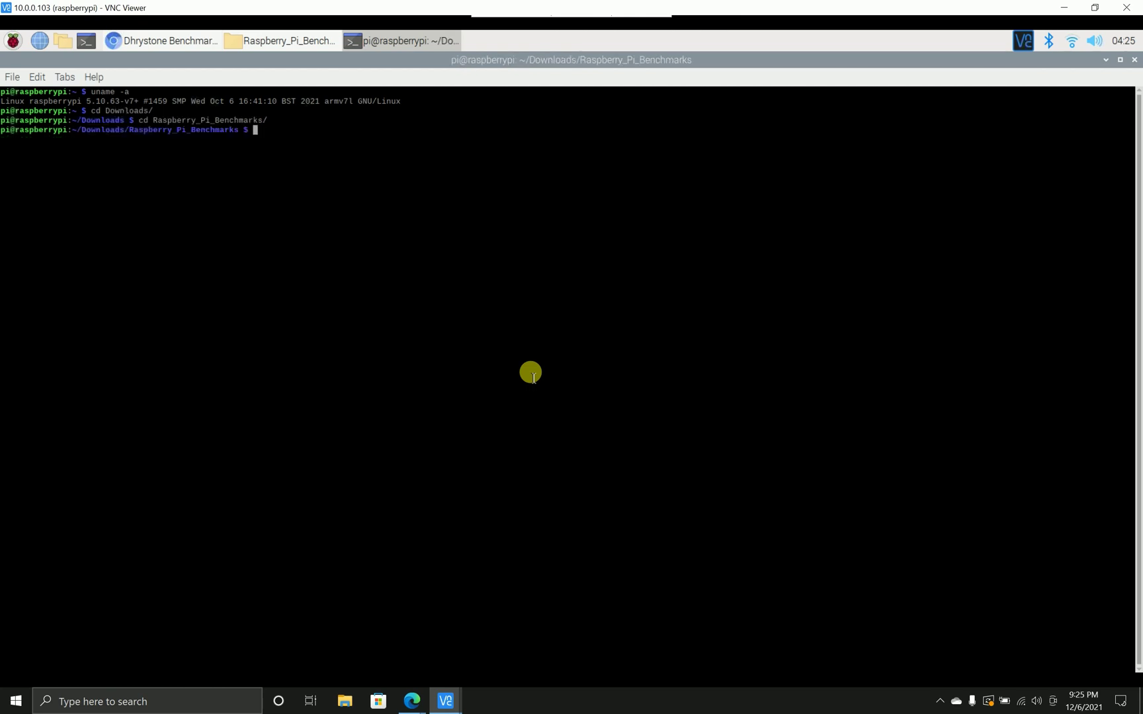
type("ls")
key("Return")
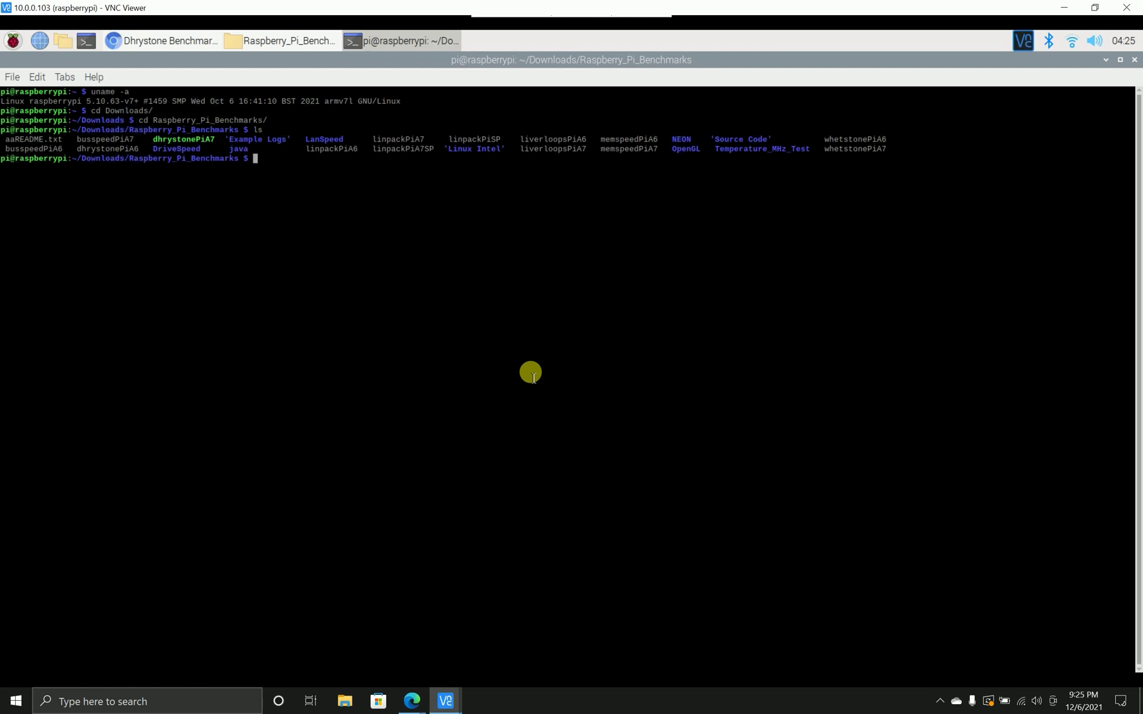
type("./")
type("dhr")
key("Tab")
type("7")
Run ./dhrystonePiA7 and highlight its 4227787 Dhrystones per second and 2406.25 VAX MIPS results.
key("Return")
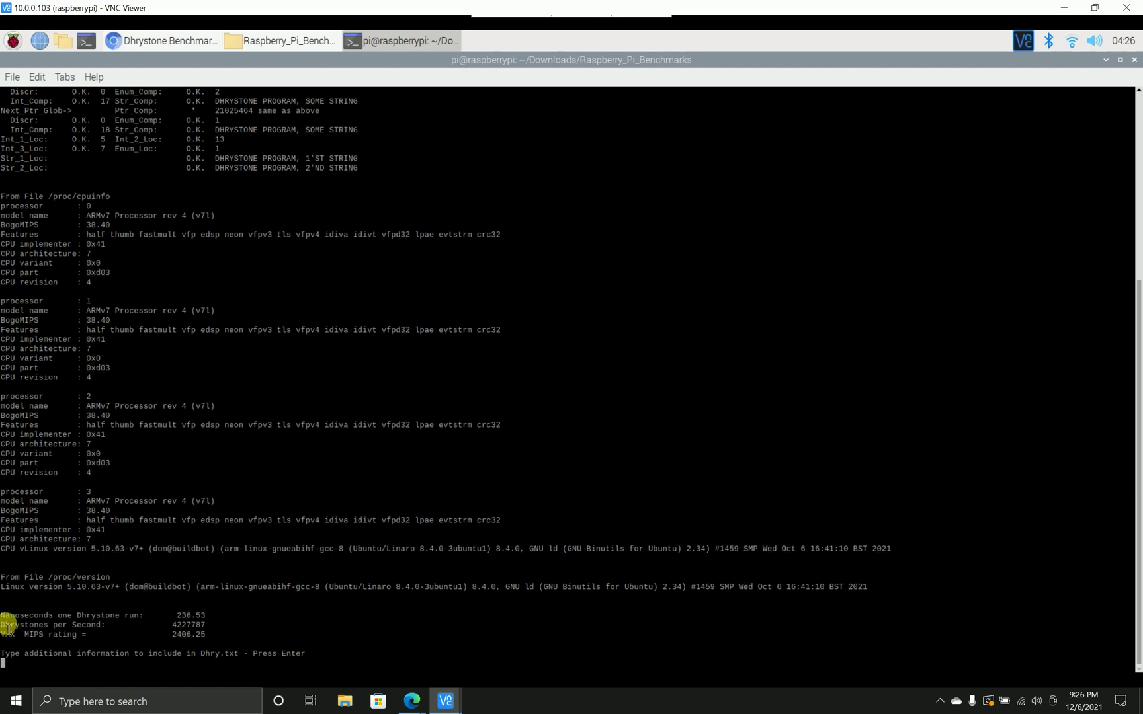
left_click_drag(2, 626, 219, 627)
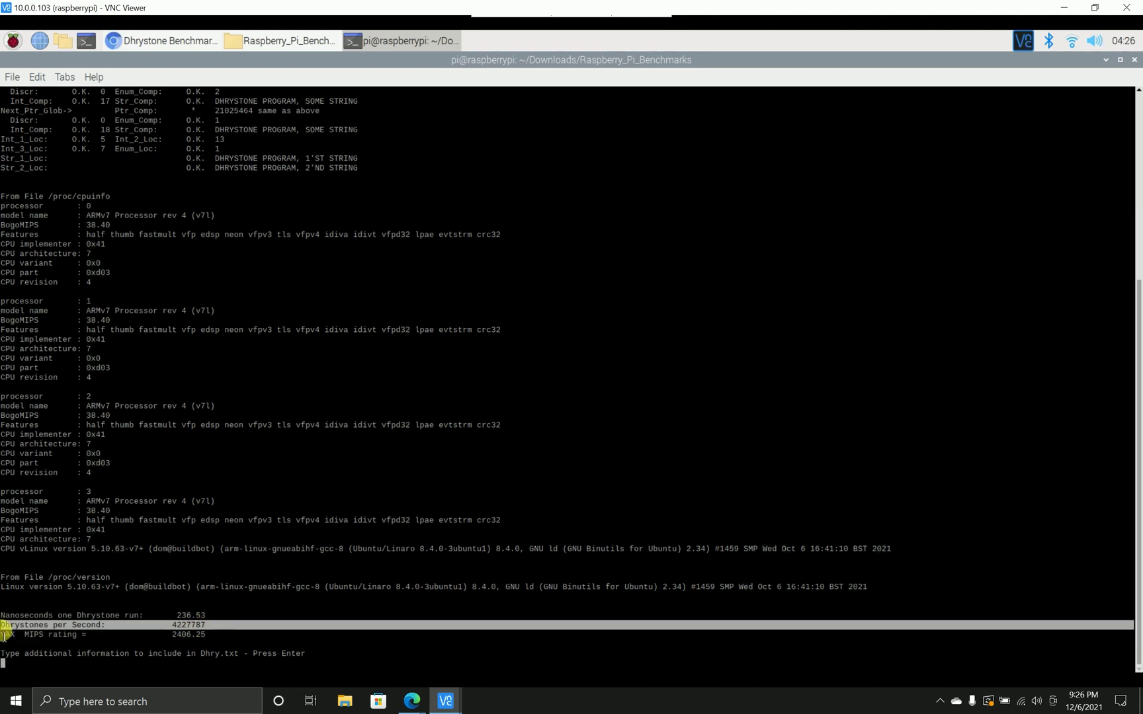
mouse_move(1, 635)
left_mouse_down()
mouse_move(225, 638)
mouse_move(193, 636)
mouse_move(211, 636)
left_mouse_up()
left_click(226, 638)
left_click(211, 634)
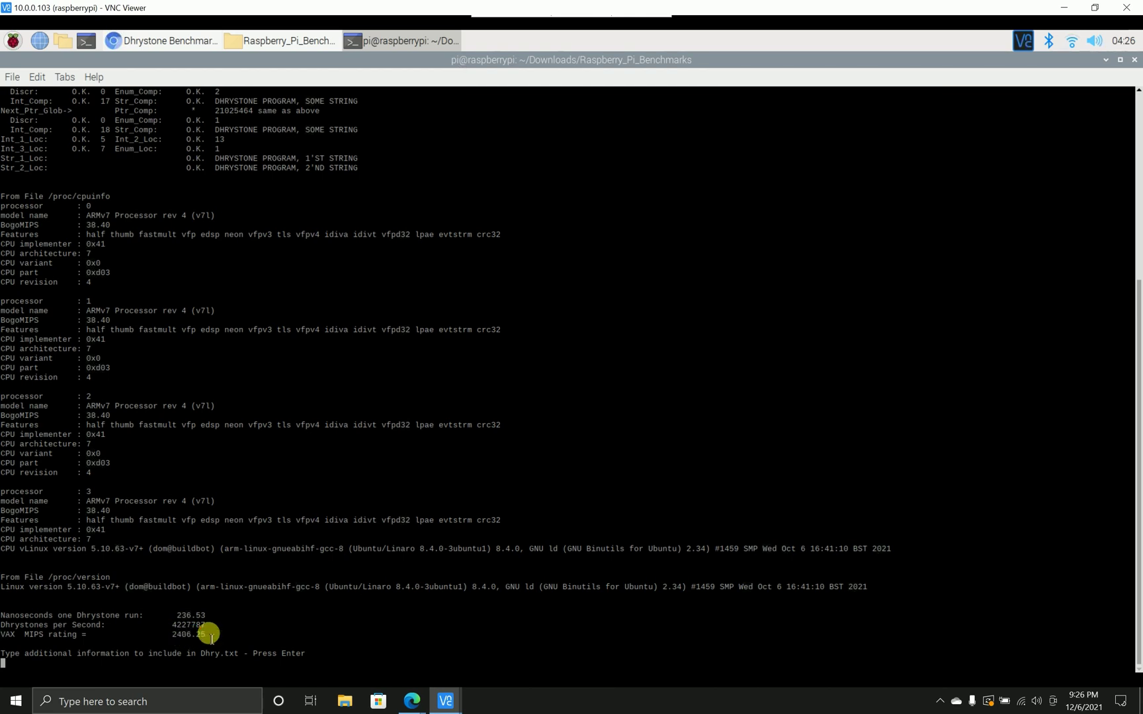
key("Return")
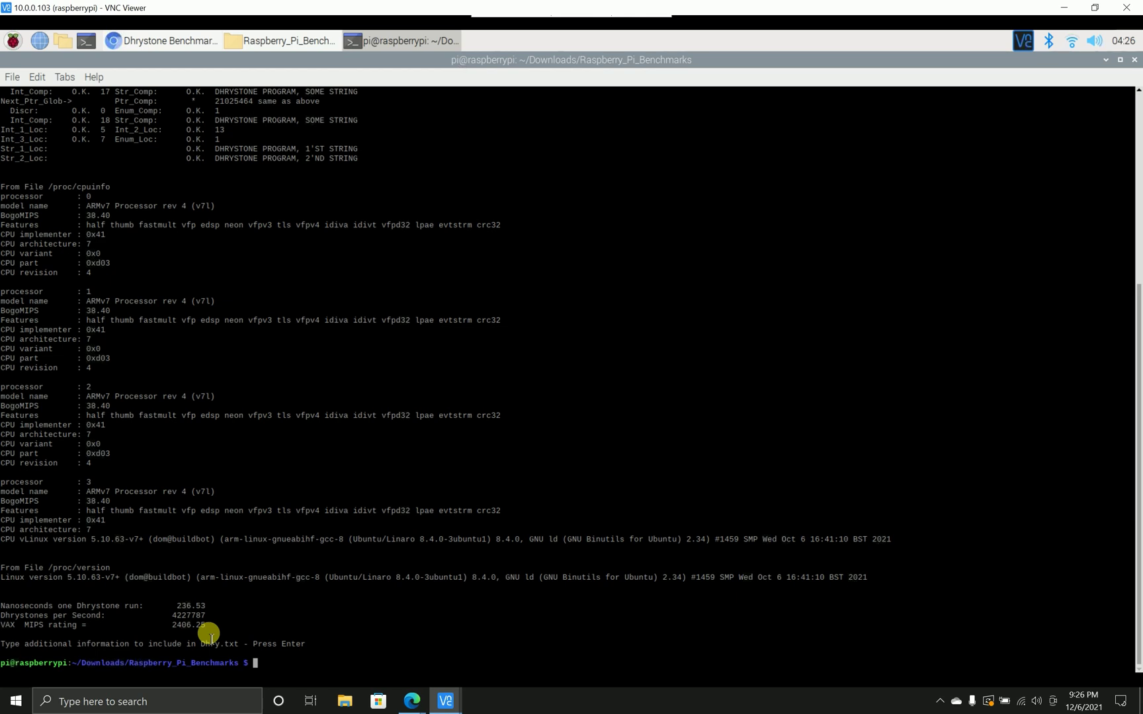